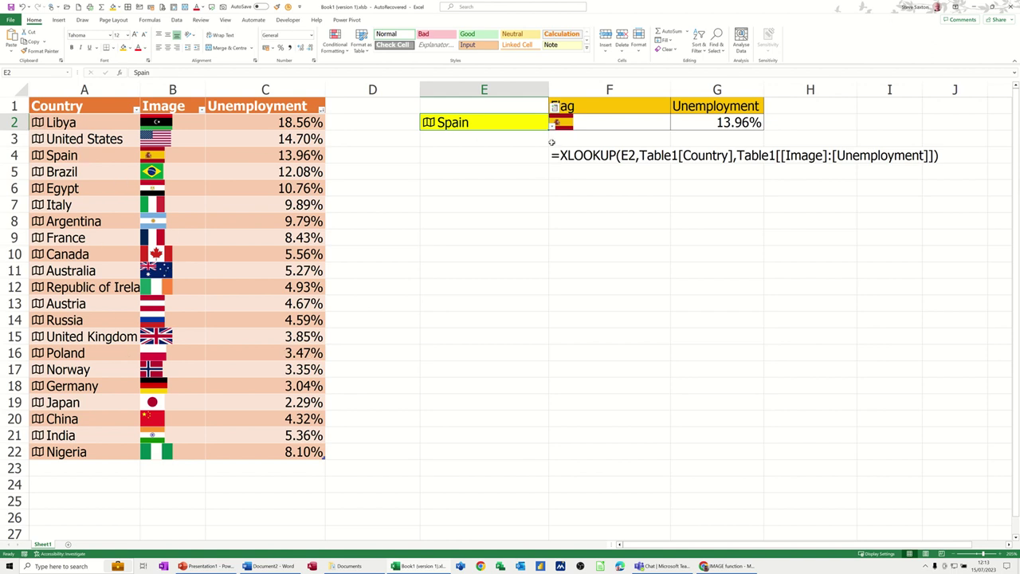
Choose Argentina from the E2 country drop-down in place of Spain
left_click(550, 126)
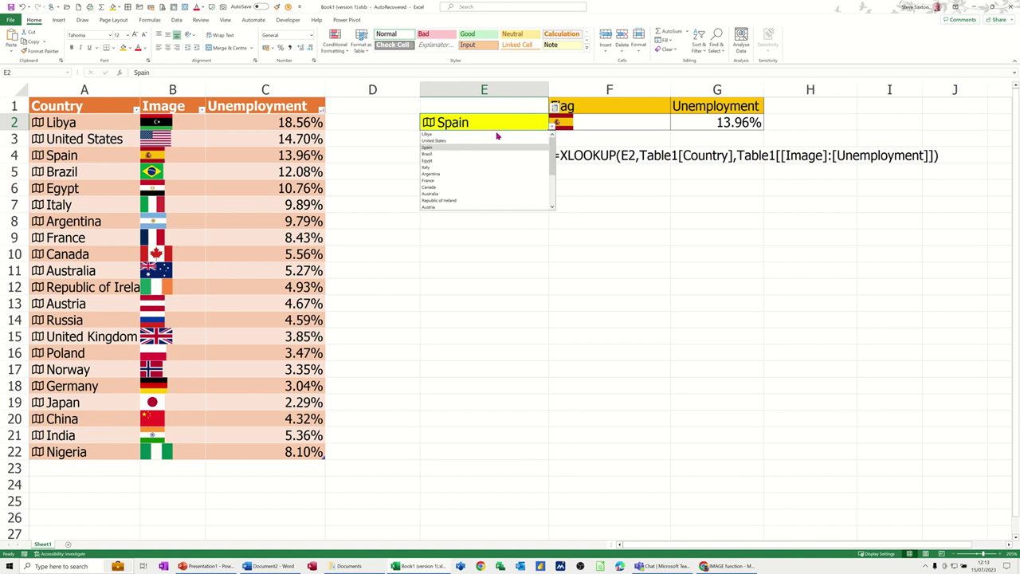
left_click(431, 173)
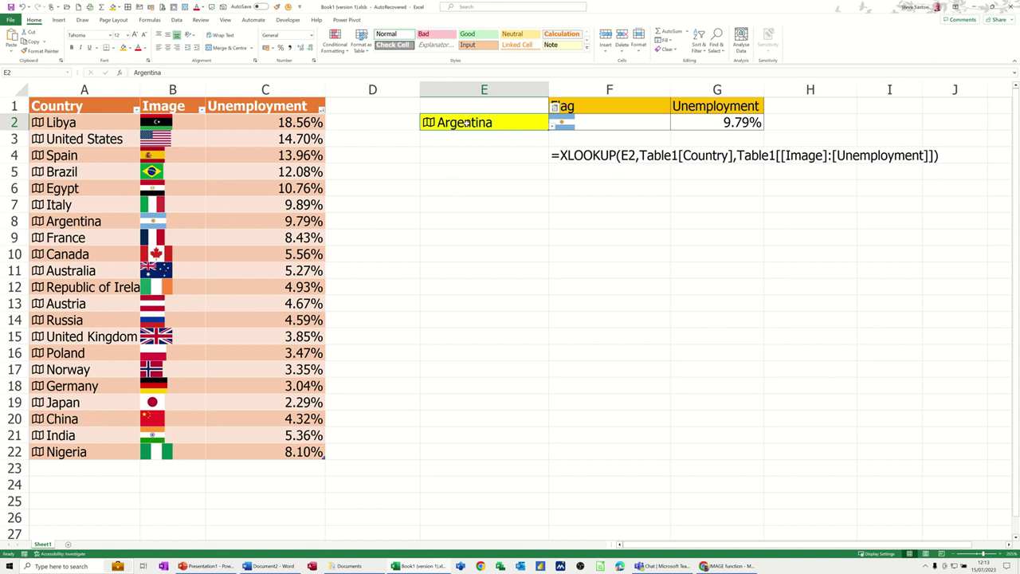
Fill E7 gold and give it List data validation with source =$A$2:$A$22
left_click(461, 205)
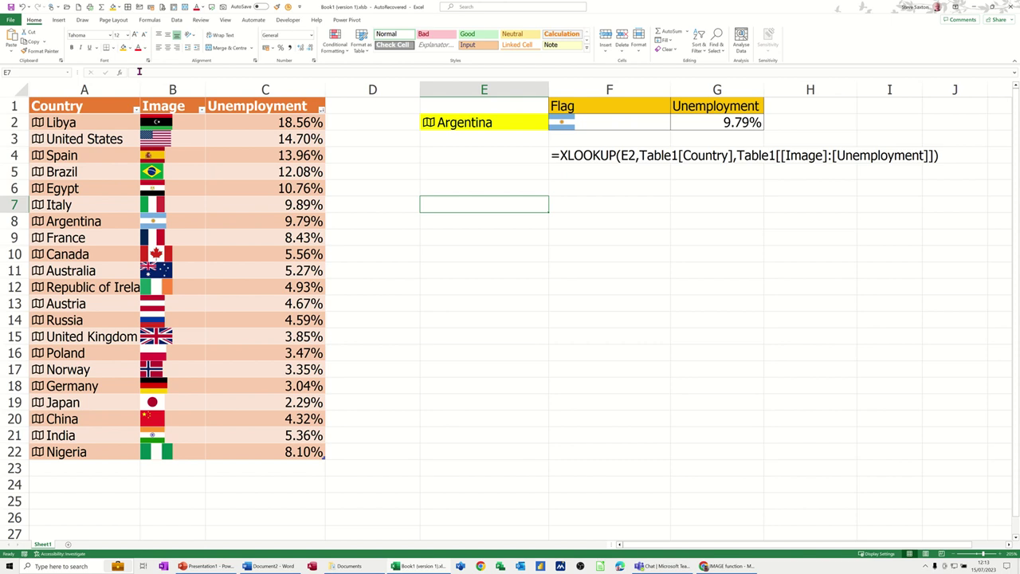
left_click(123, 48)
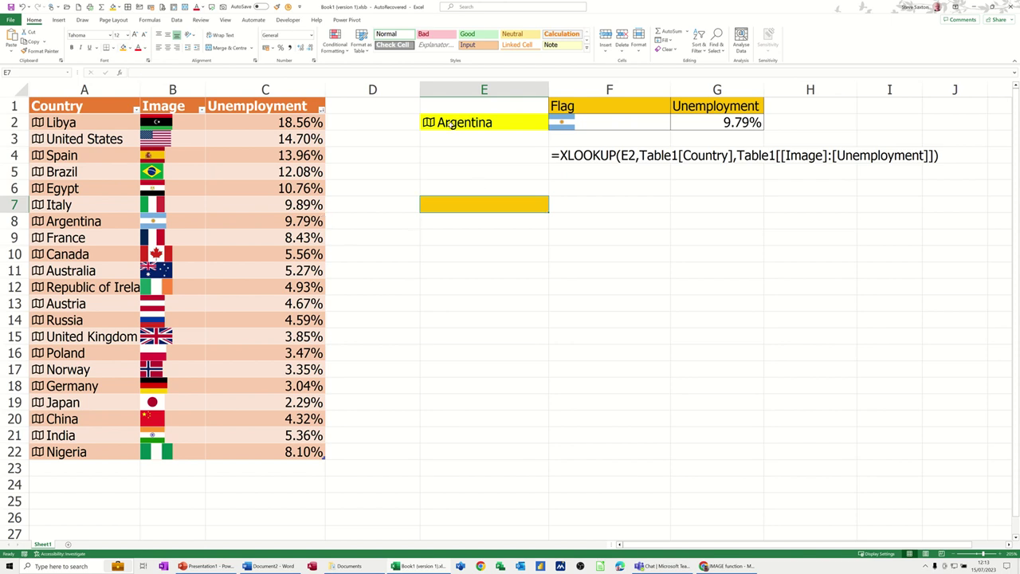
left_click(177, 20)
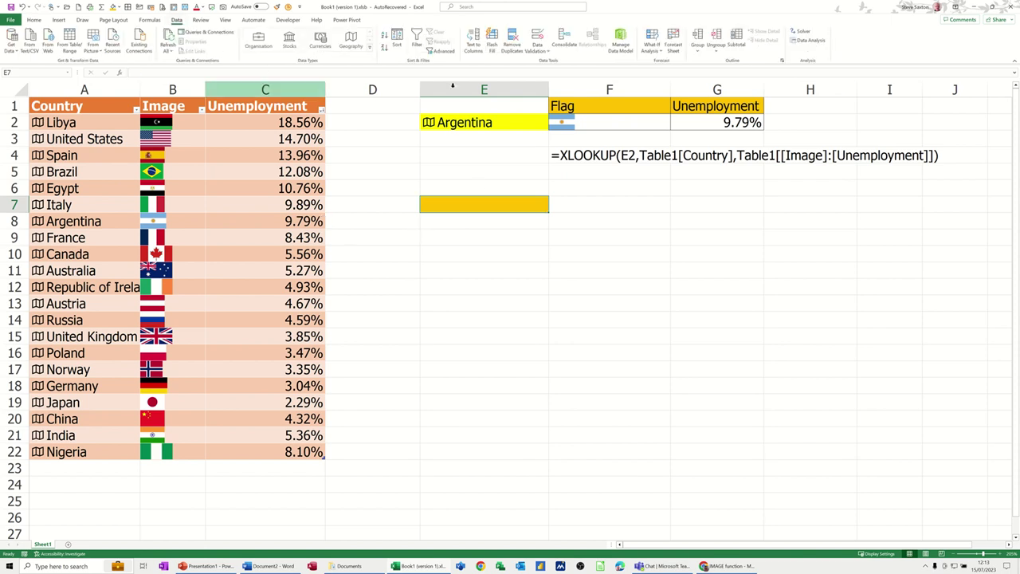
left_click(538, 38)
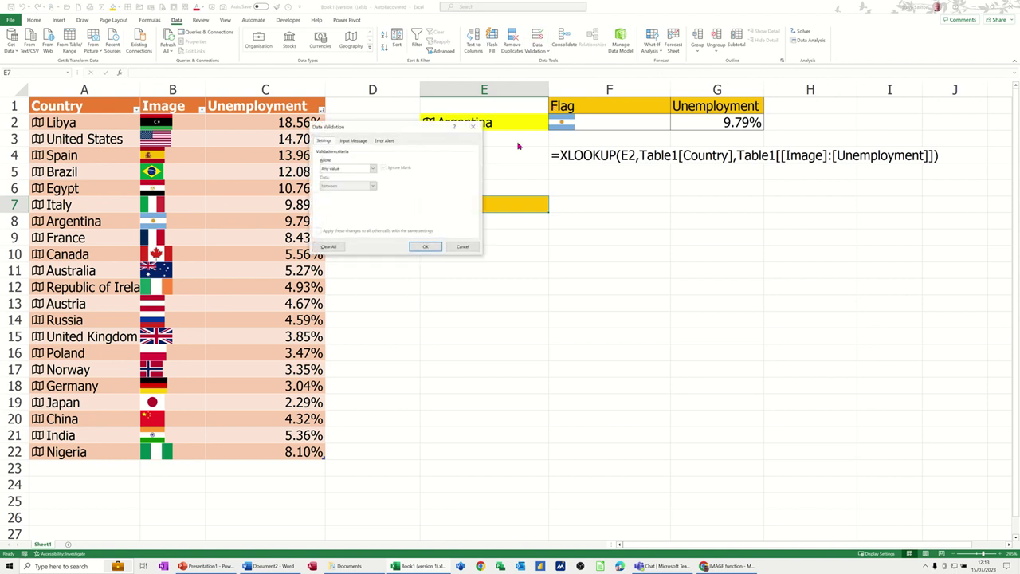
left_click(372, 169)
left_click(349, 192)
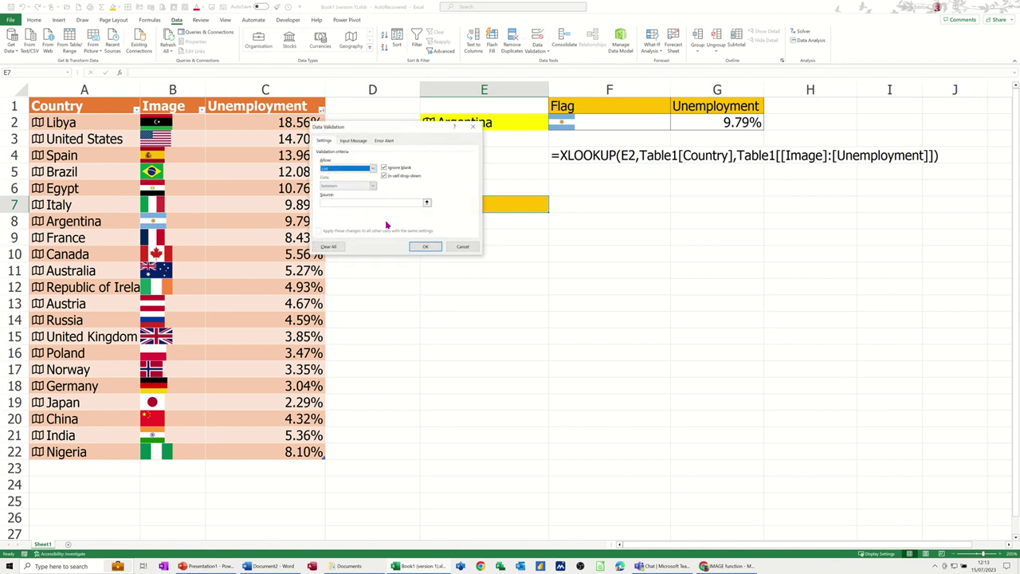
left_click(426, 204)
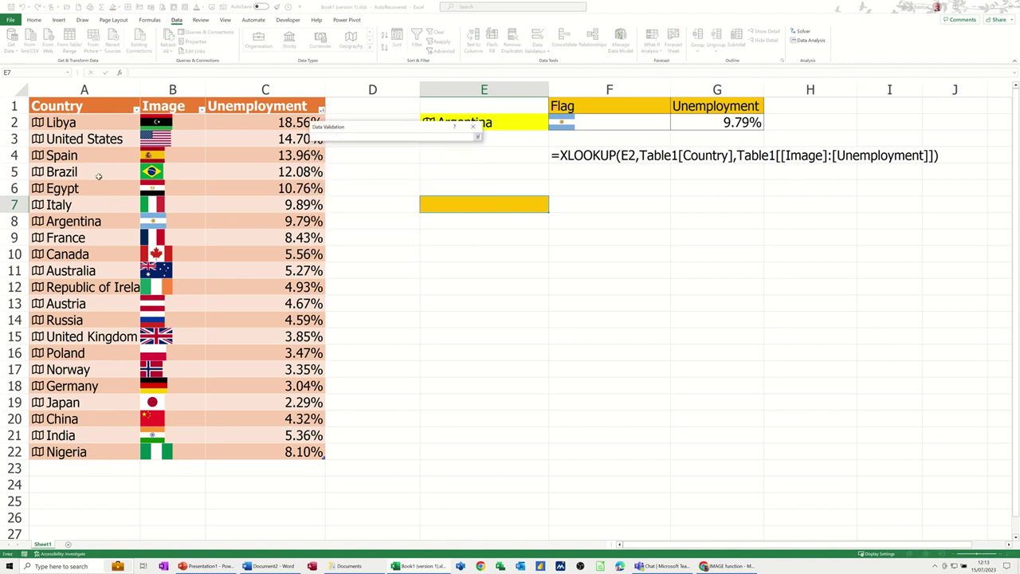
left_click_drag(72, 123, 71, 454)
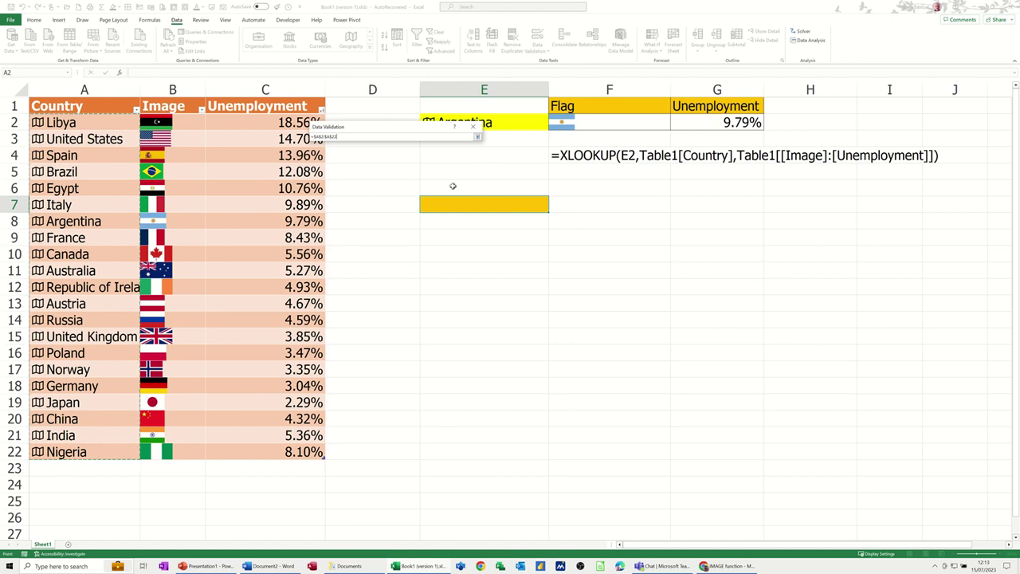
left_click(476, 136)
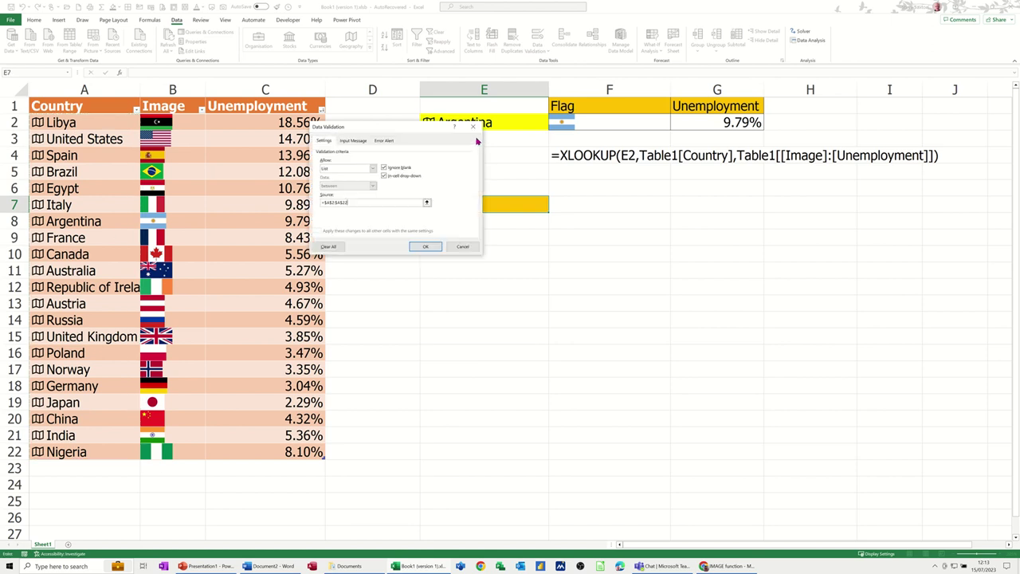
left_click(424, 247)
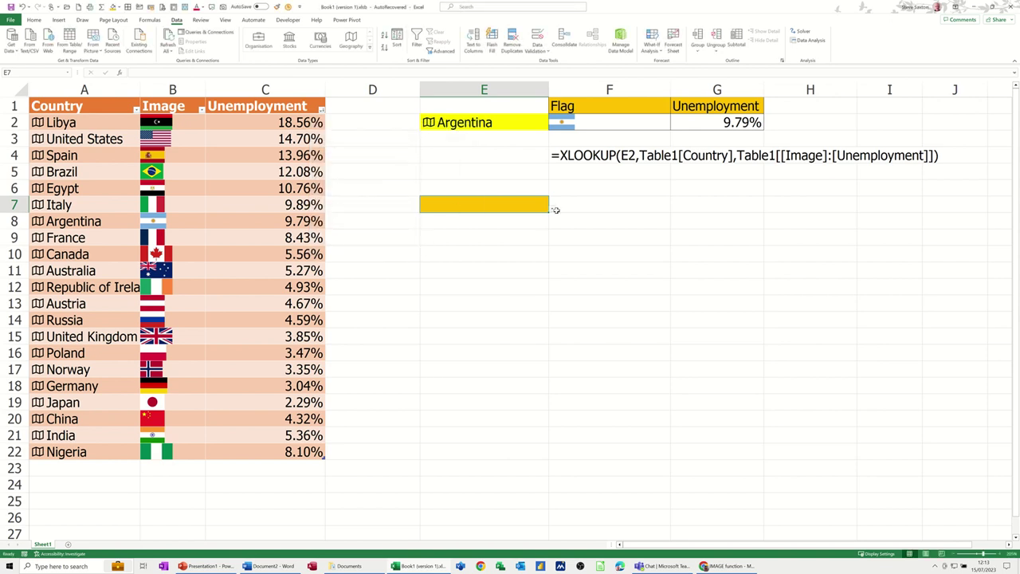
Choose Spain in the new E7 drop-down and scroll to the end of its list
left_click(552, 210)
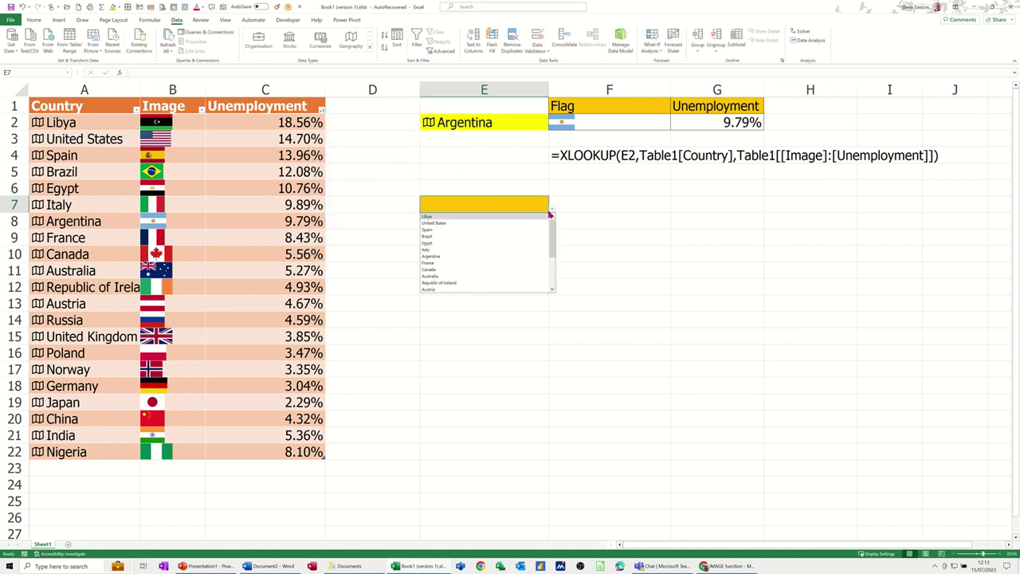
left_click(436, 231)
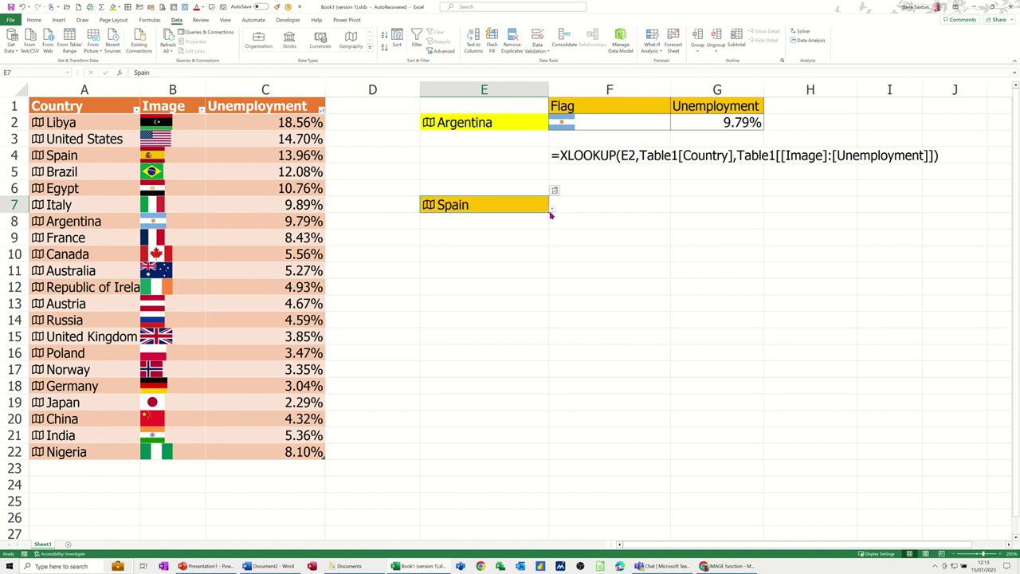
left_click(551, 212)
left_click_drag(552, 233, 553, 269)
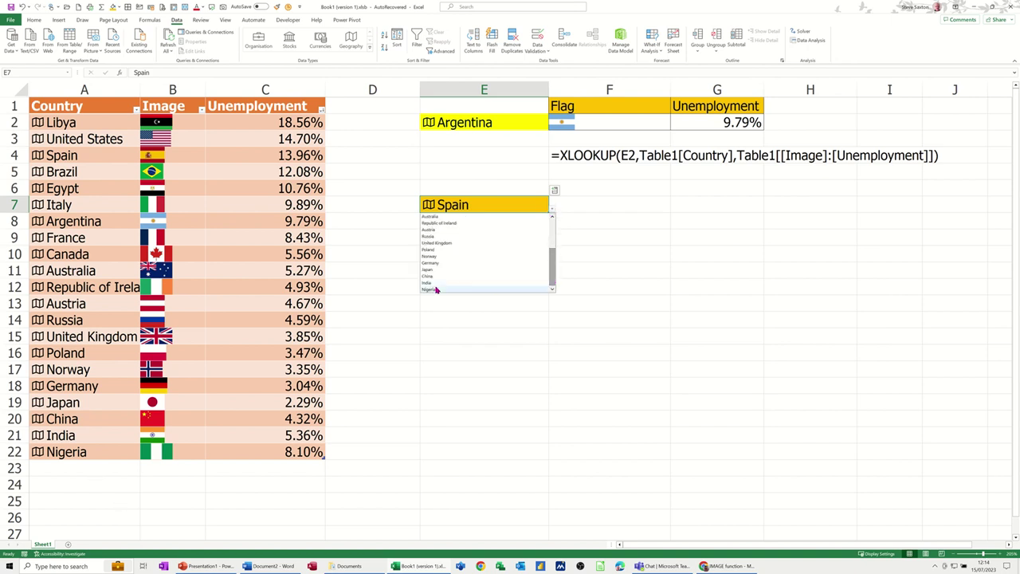
left_click(62, 465)
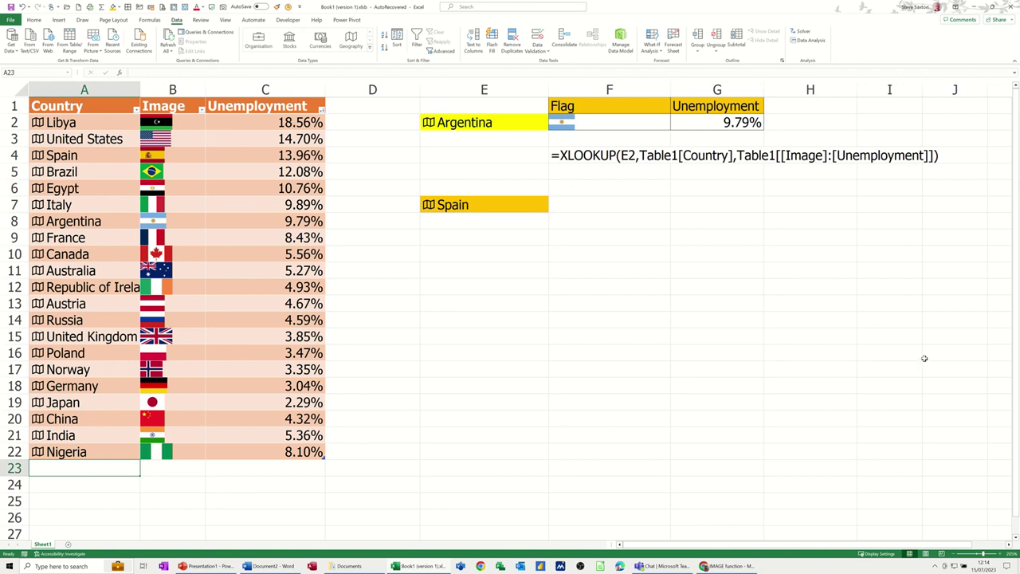
Enter Denmark in A23 to extend the table, then confirm it appears in E7's list
type("Denmark")
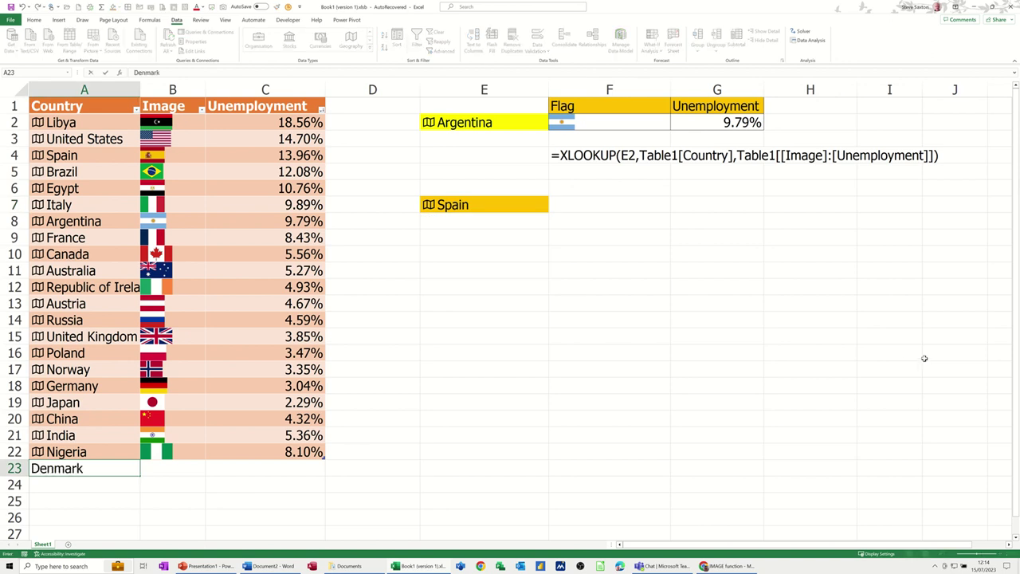
key("Tab")
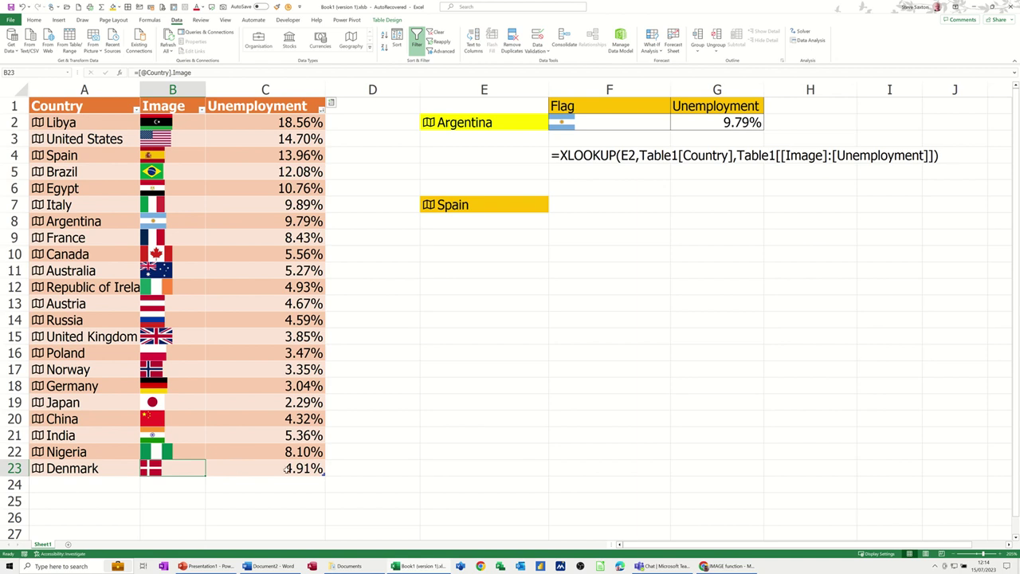
left_click(533, 204)
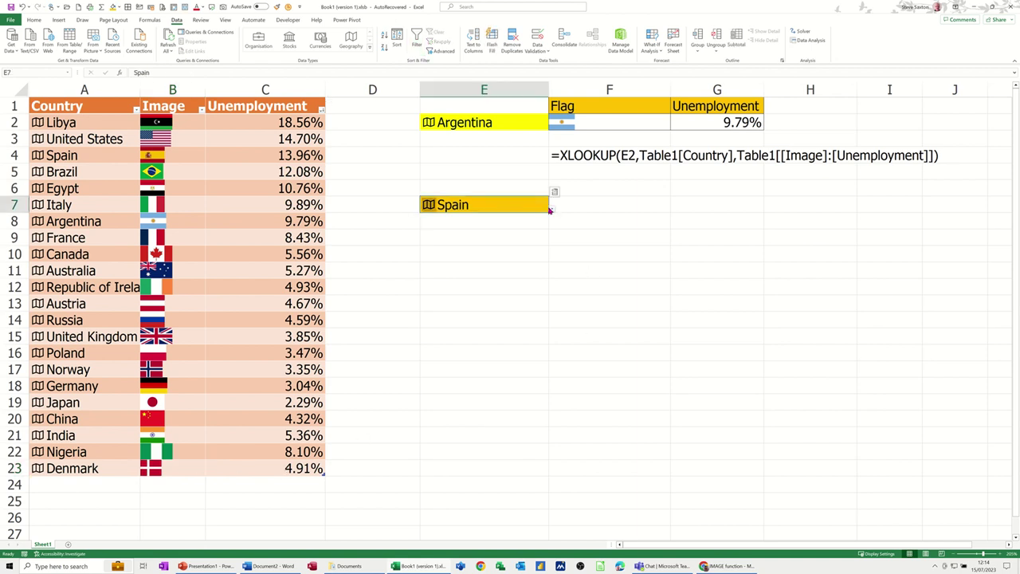
left_click(553, 210)
mouse_move(551, 231)
left_mouse_down()
mouse_move(552, 269)
mouse_move(381, 293)
left_mouse_up()
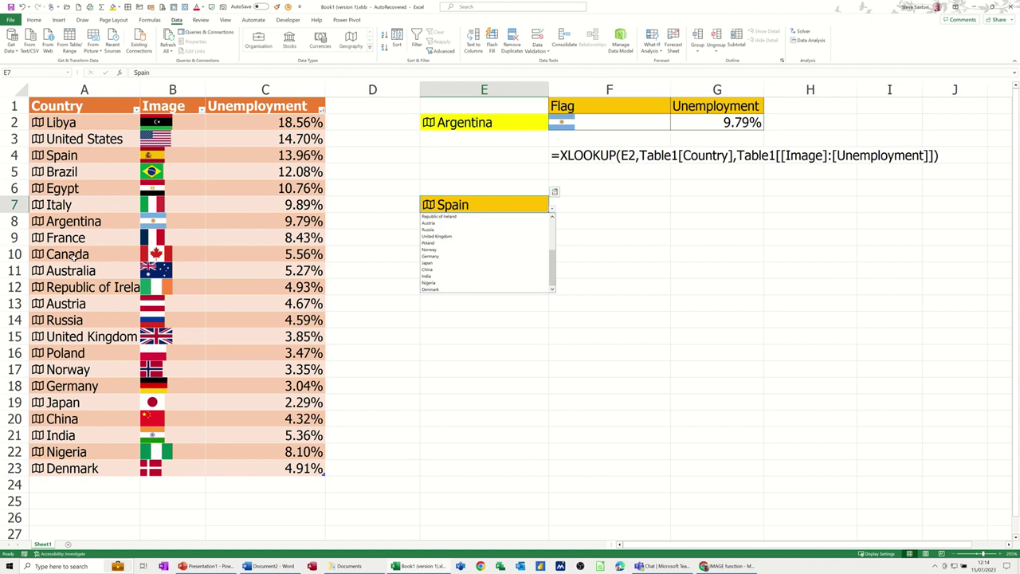
left_click(74, 253)
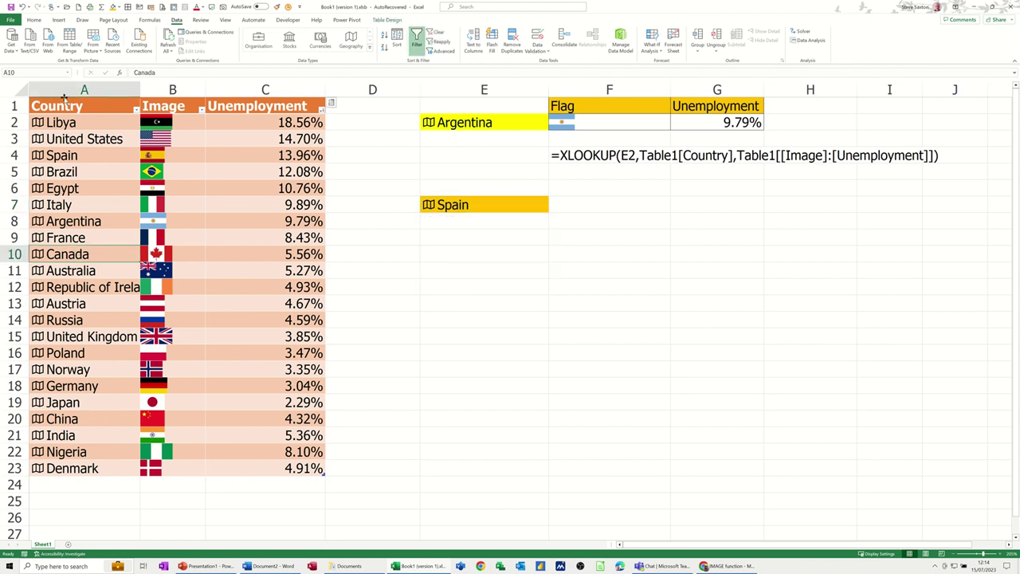
left_click(33, 21)
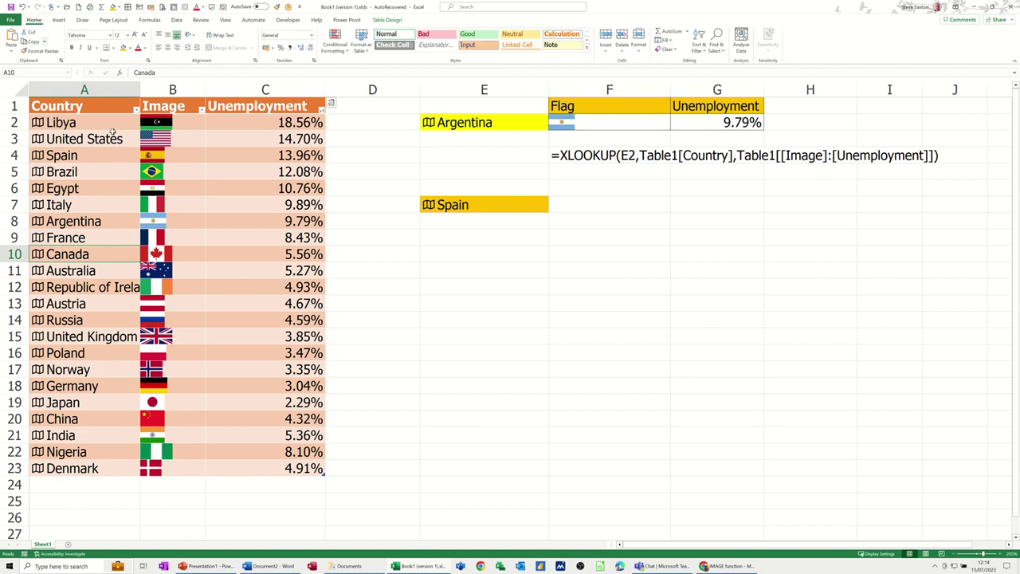
left_click(361, 40)
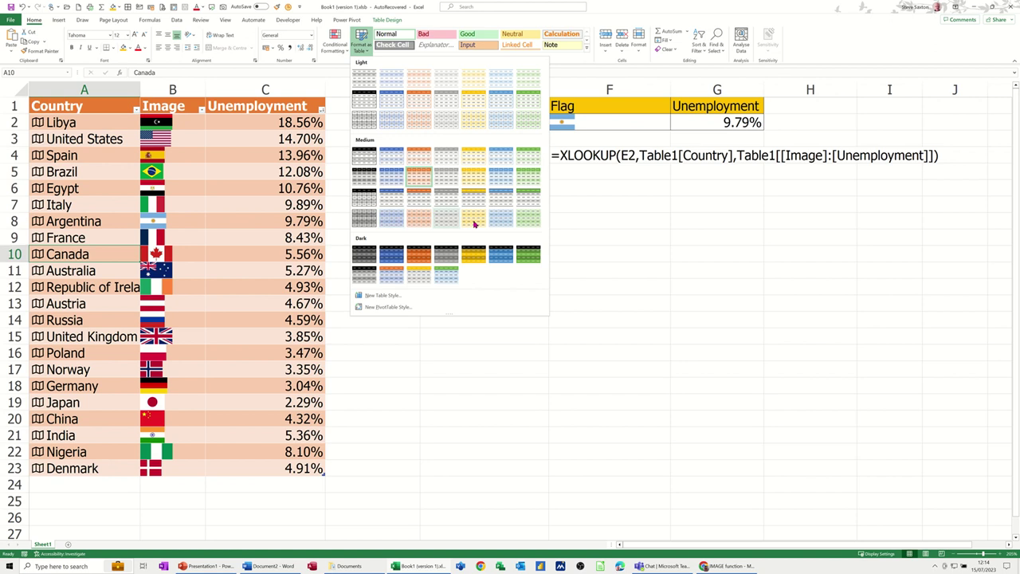
left_click(348, 327)
left_click(85, 125)
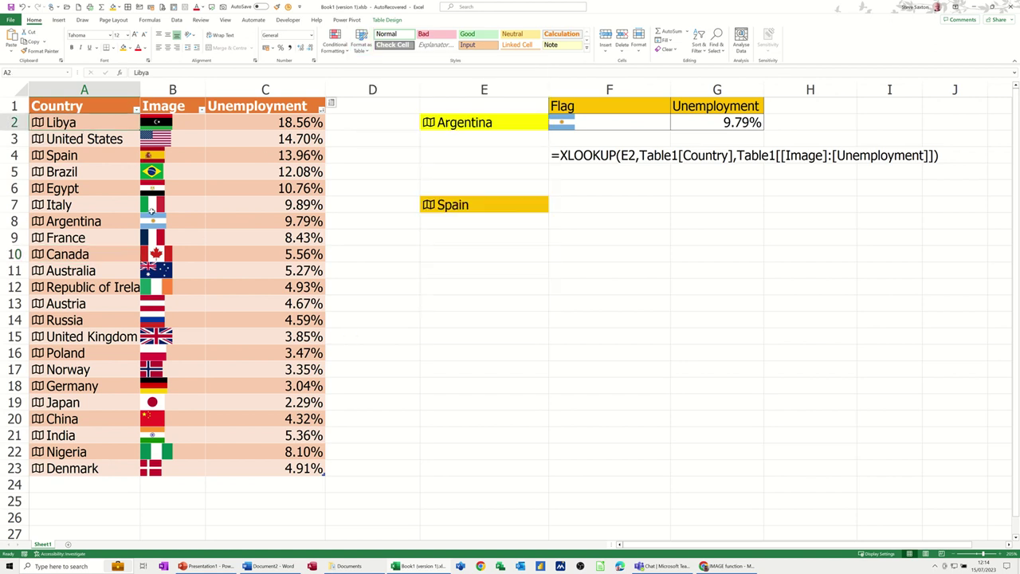
left_click(105, 149)
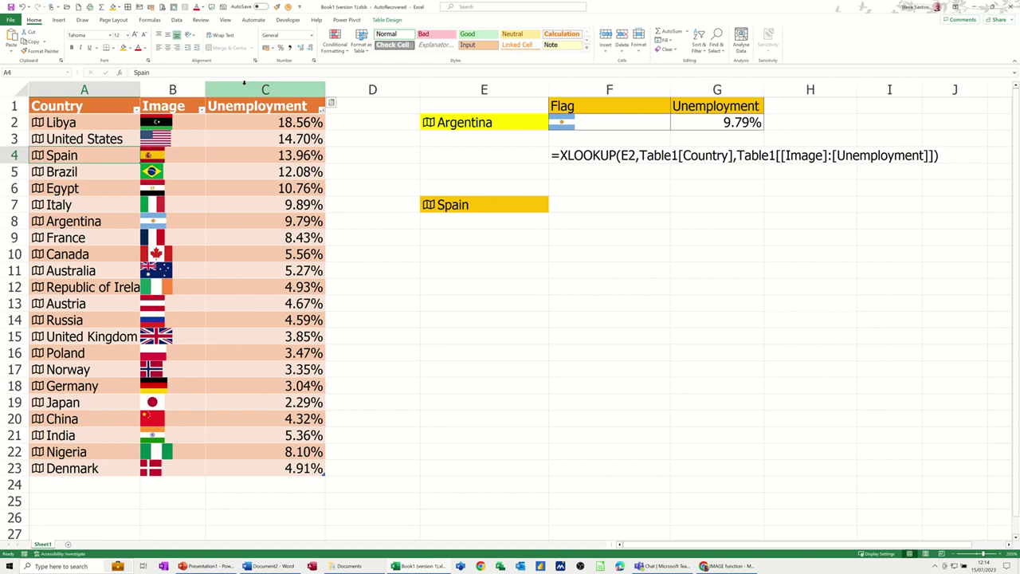
left_click(177, 20)
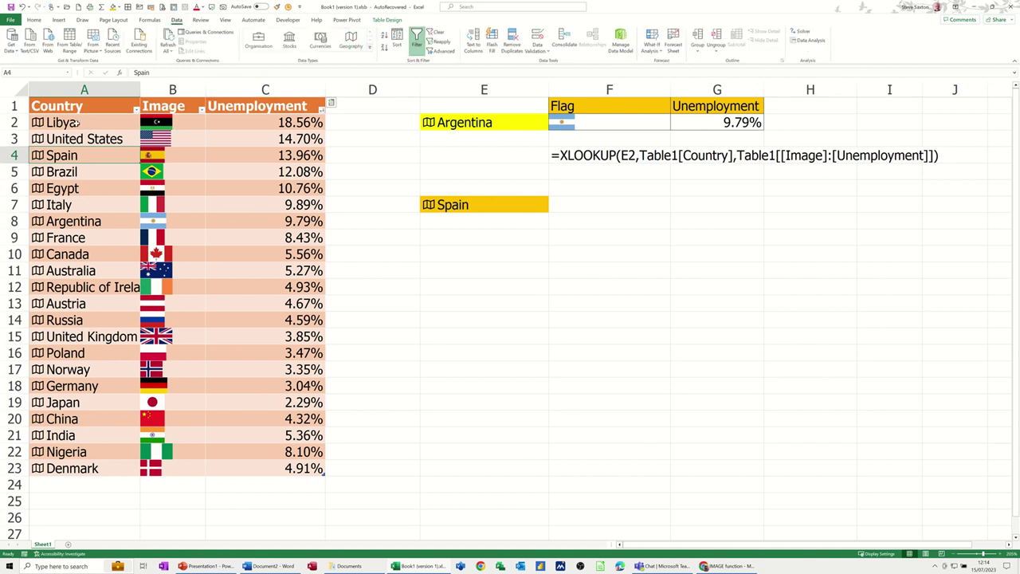
left_click_drag(76, 122, 77, 172)
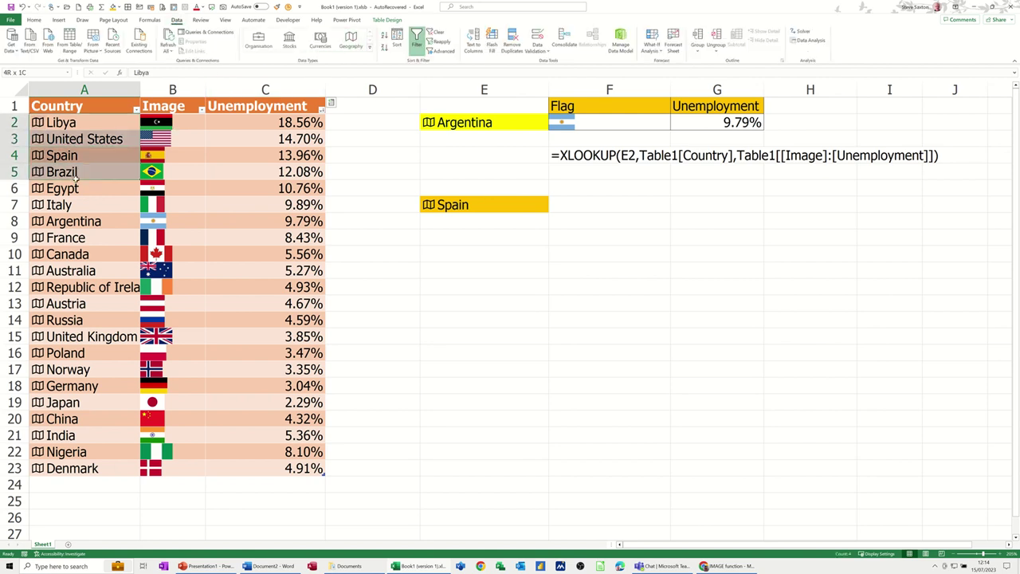
left_click(351, 40)
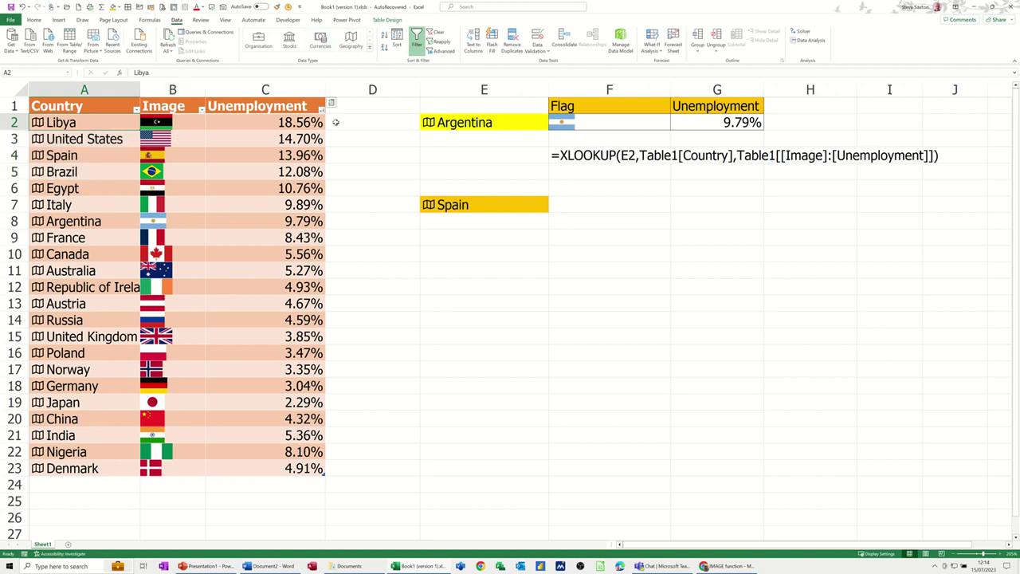
left_click(332, 105)
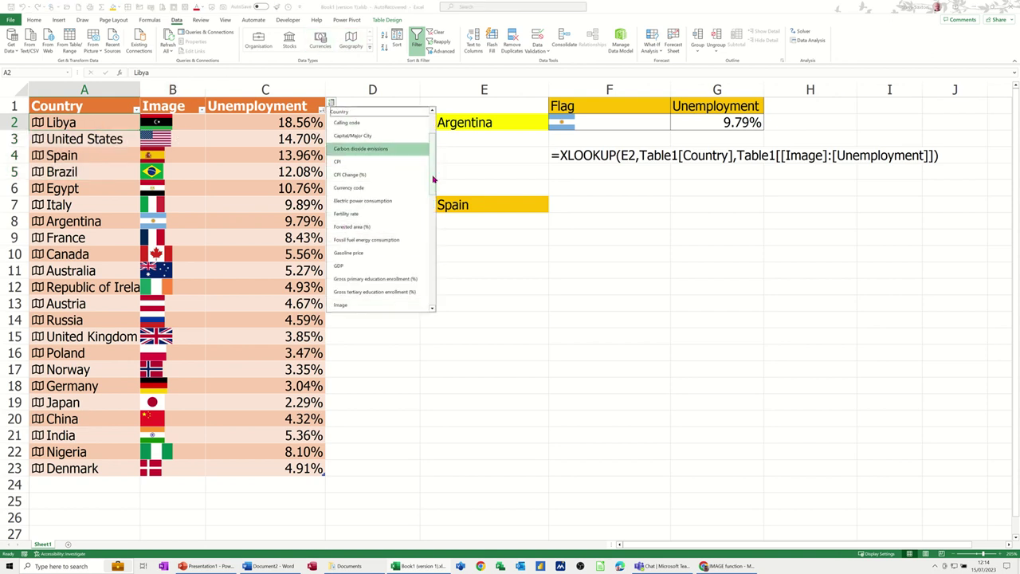
left_click_drag(431, 151, 425, 289)
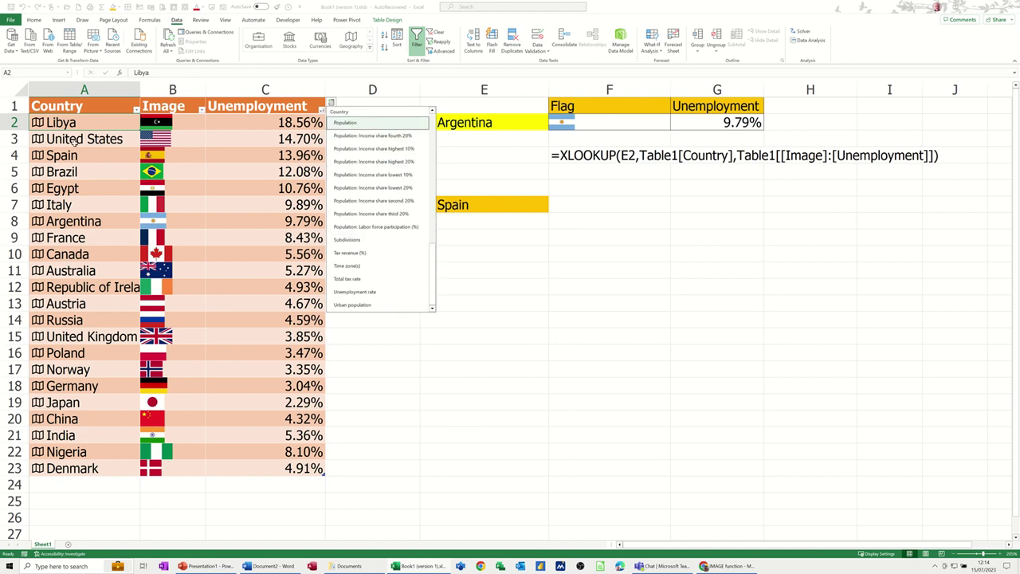
left_click(90, 139)
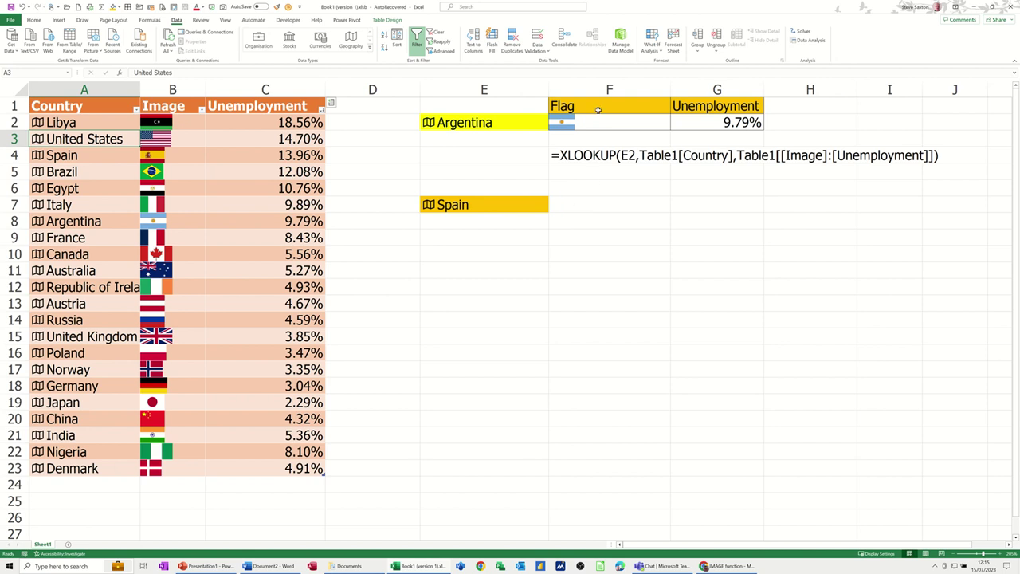
mouse_move(599, 110)
left_mouse_down()
mouse_move(693, 108)
mouse_move(643, 202)
mouse_move(641, 191)
left_mouse_up()
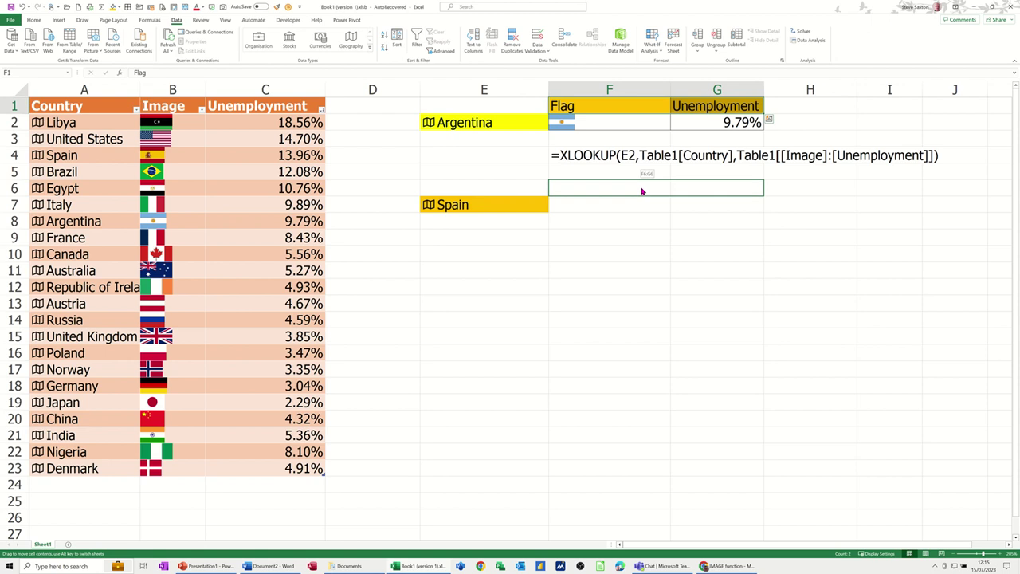
Copy the Flag and Unemployment headers from F1:G1 down into F6:G6
key("ctrl")
left_click_drag(643, 189, 642, 190)
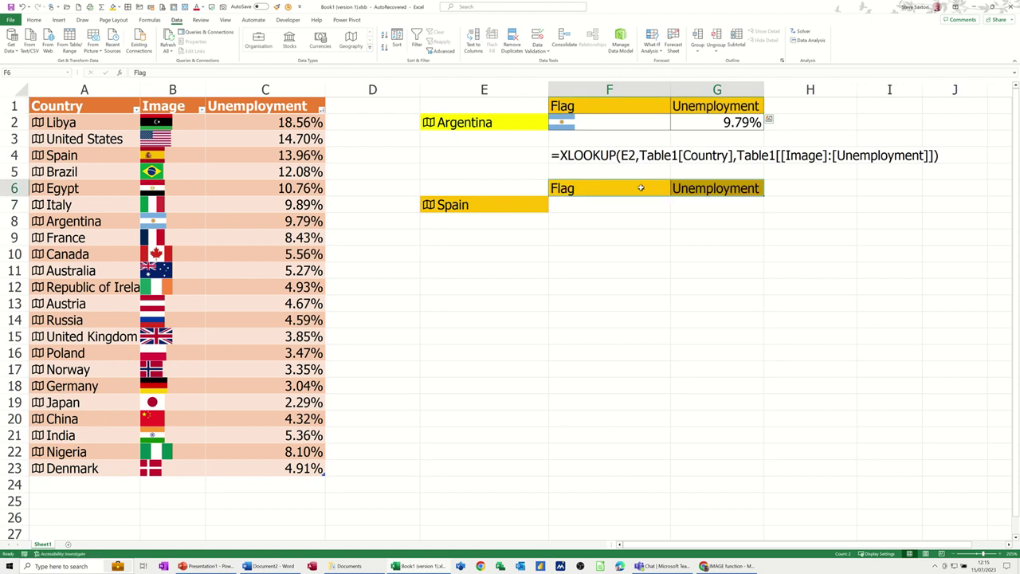
left_click(595, 204)
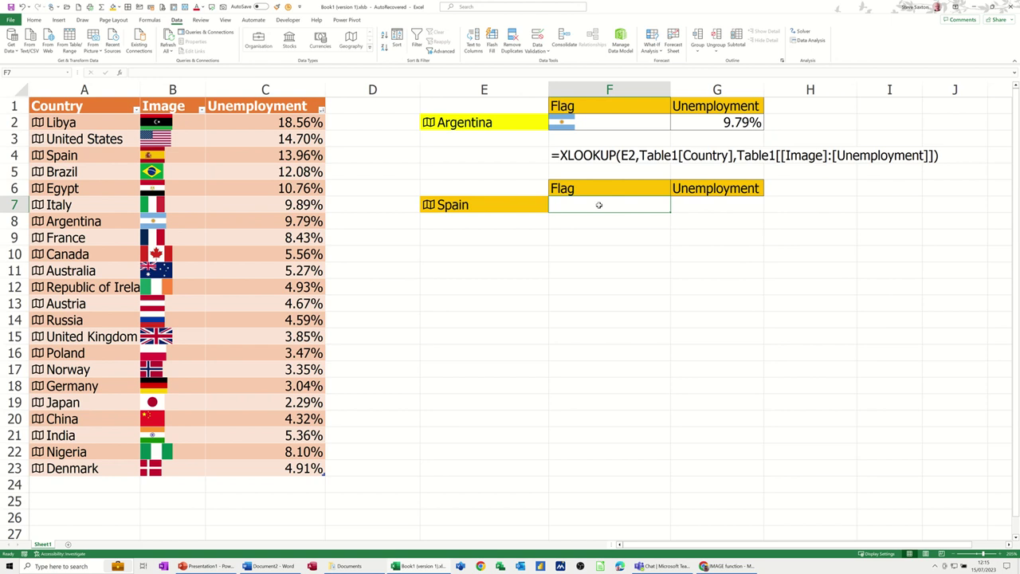
Enter =XLOOKUP(E7,Table1[Country],Table1[[Image]:[Unemployment]]) in F7
type("=xlook")
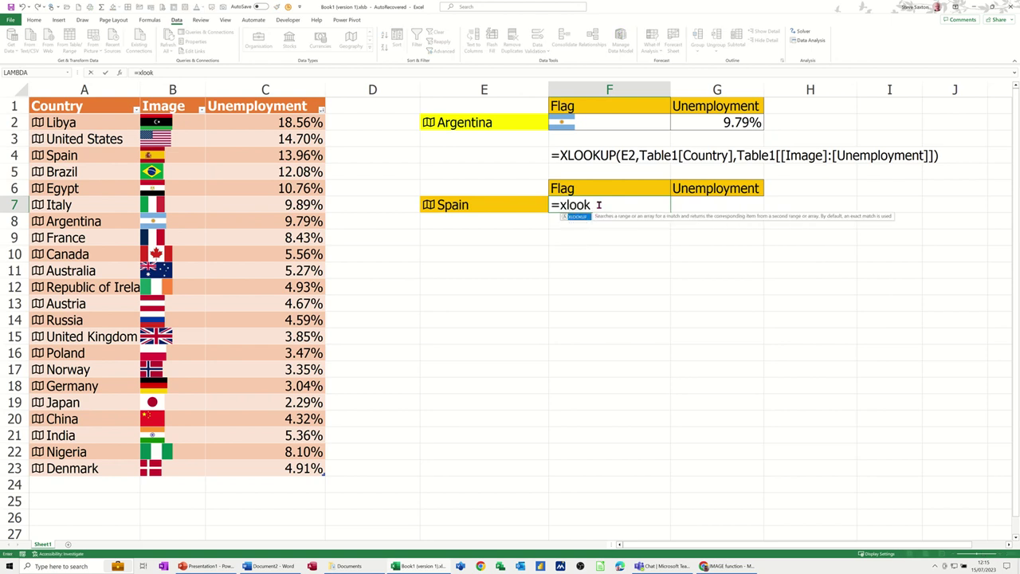
type("up")
key("Tab")
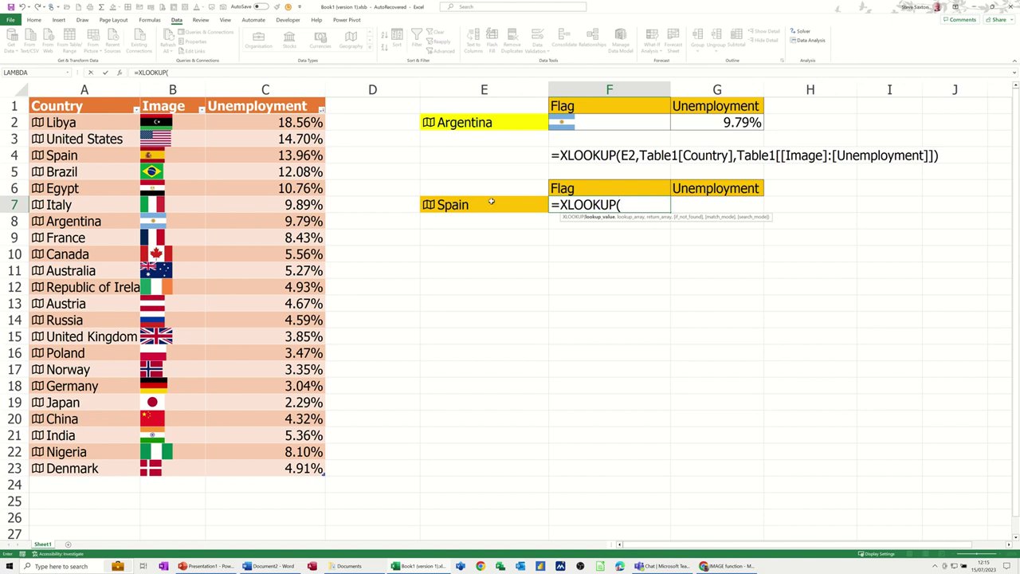
left_click(489, 204)
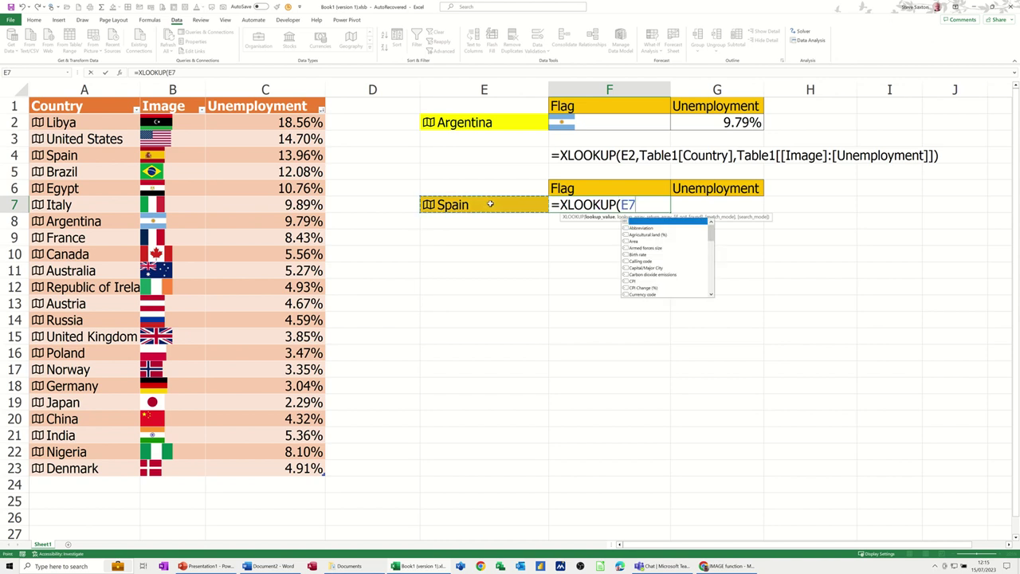
type(",")
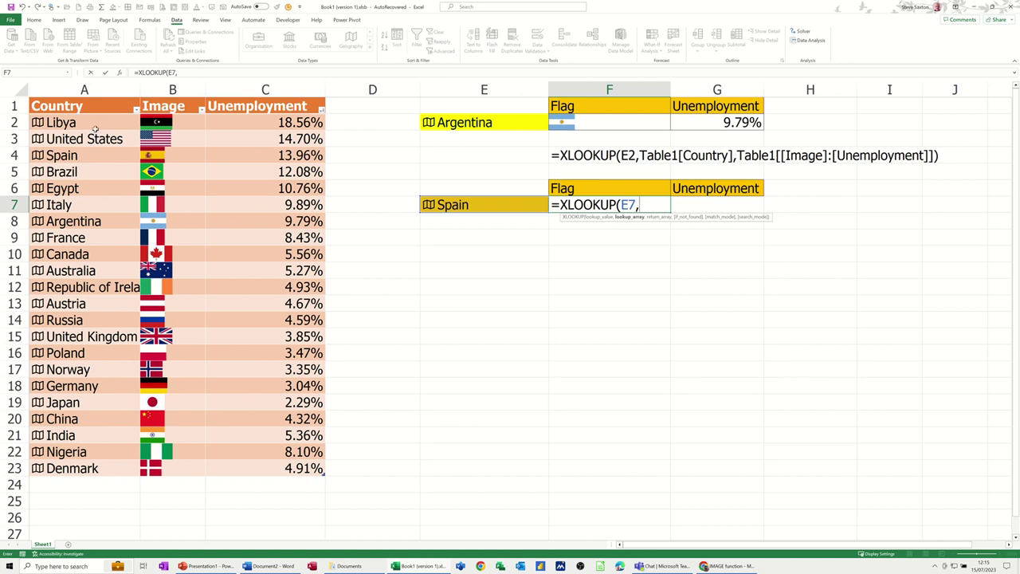
left_click_drag(86, 122, 83, 475)
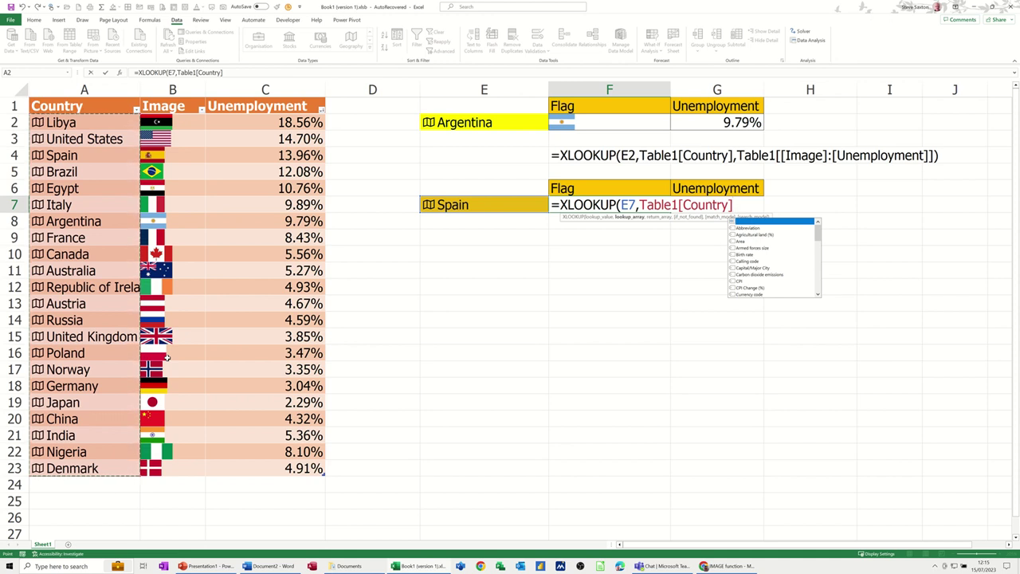
type(",")
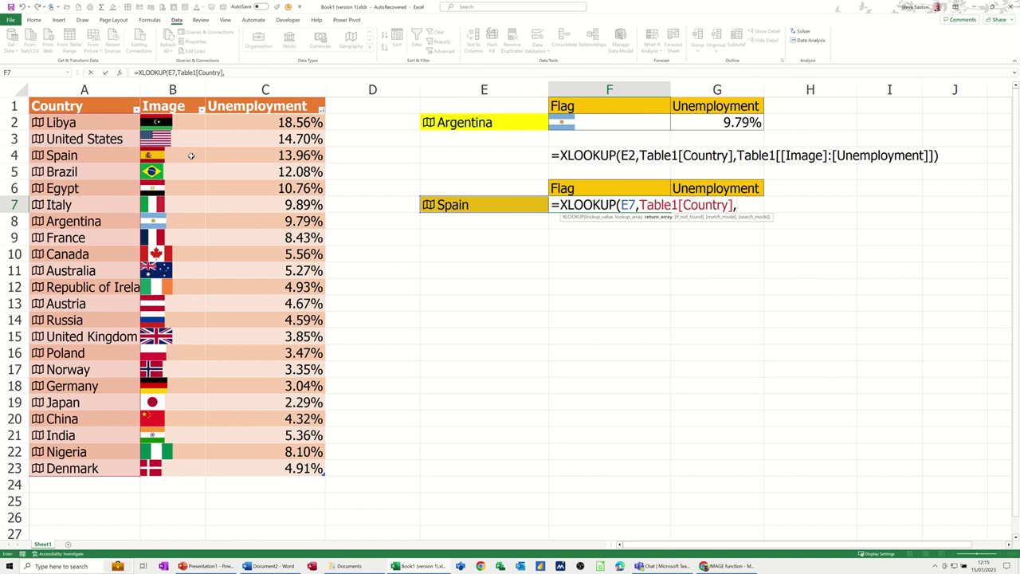
left_click_drag(160, 121, 311, 473)
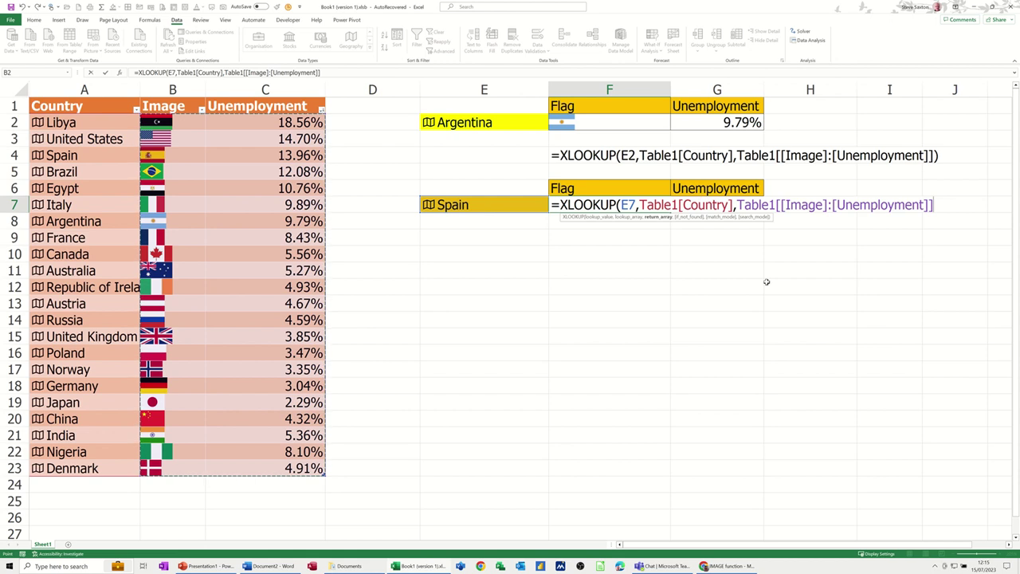
key("Return")
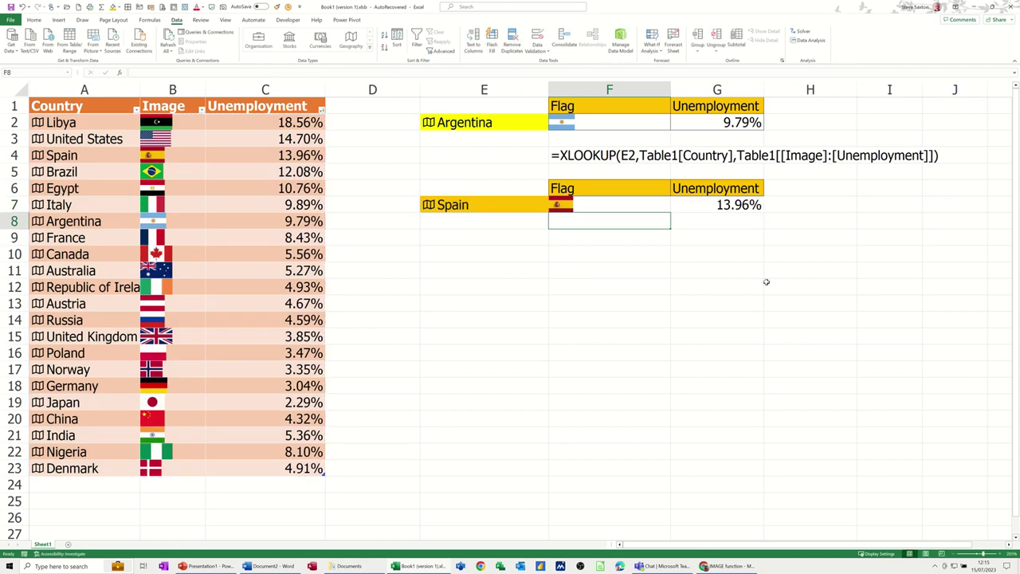
Inspect the F7 XLOOKUP formula and its spilled flag and rate results
left_click(608, 204)
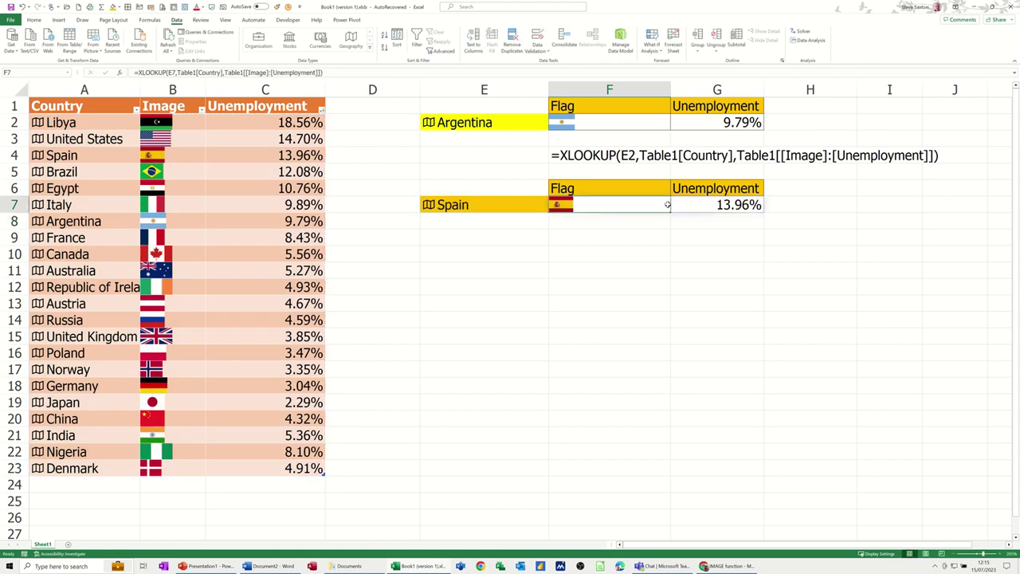
left_click(637, 221)
left_click_drag(621, 205, 717, 204)
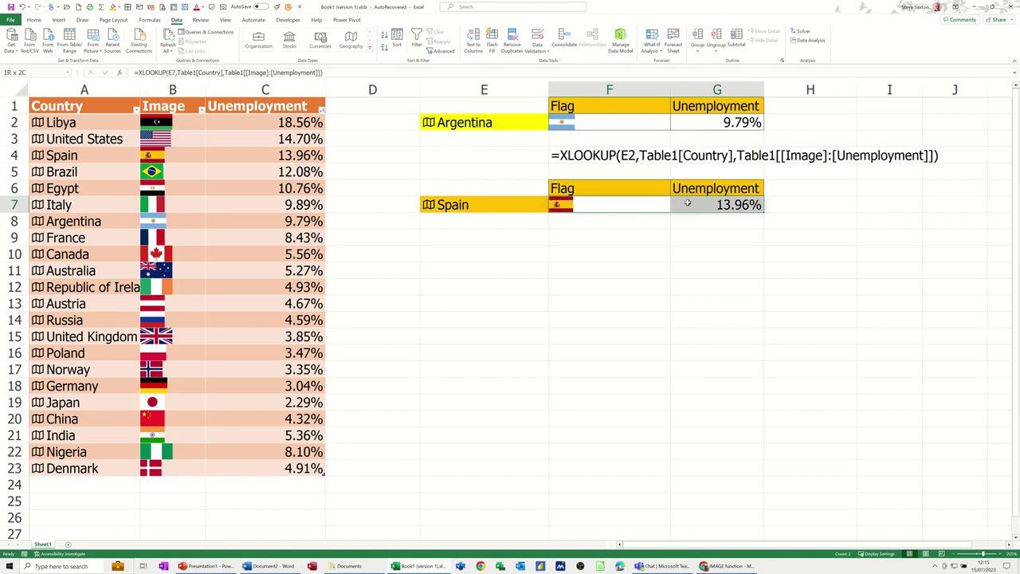
left_click(557, 222)
Switch the E7 selector from Spain to Denmark
left_click(505, 205)
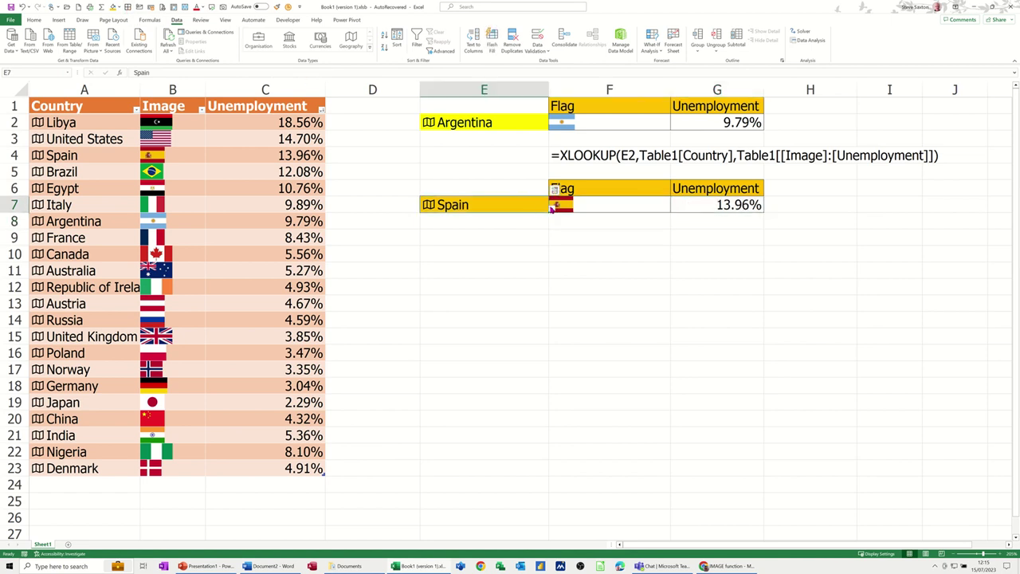
left_click(552, 207)
scroll(487, 271, "down", 4)
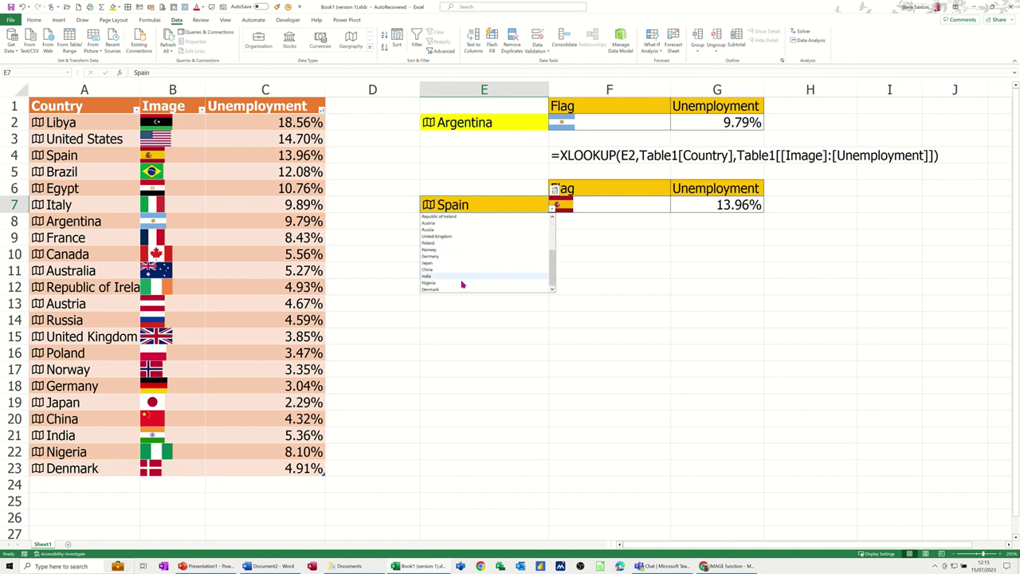
left_click(434, 289)
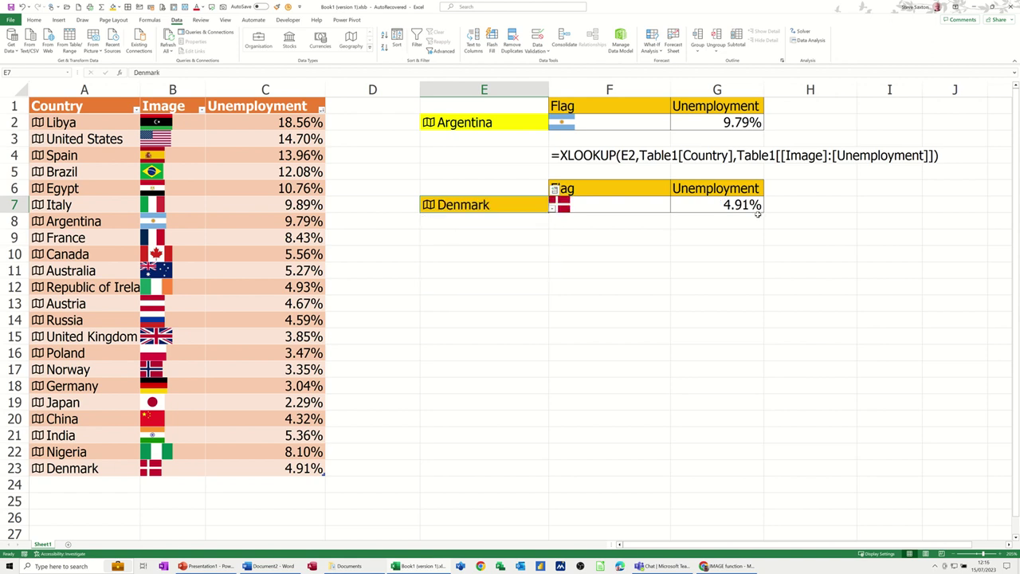
left_click(71, 483)
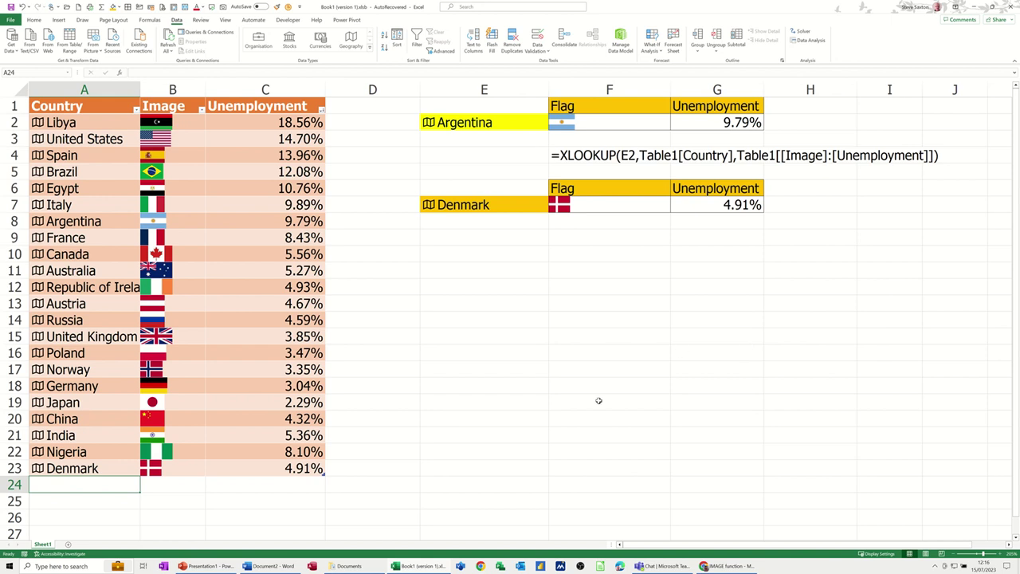
Type Australia into A24 to add a table row, then check E7's country list
type("Austr")
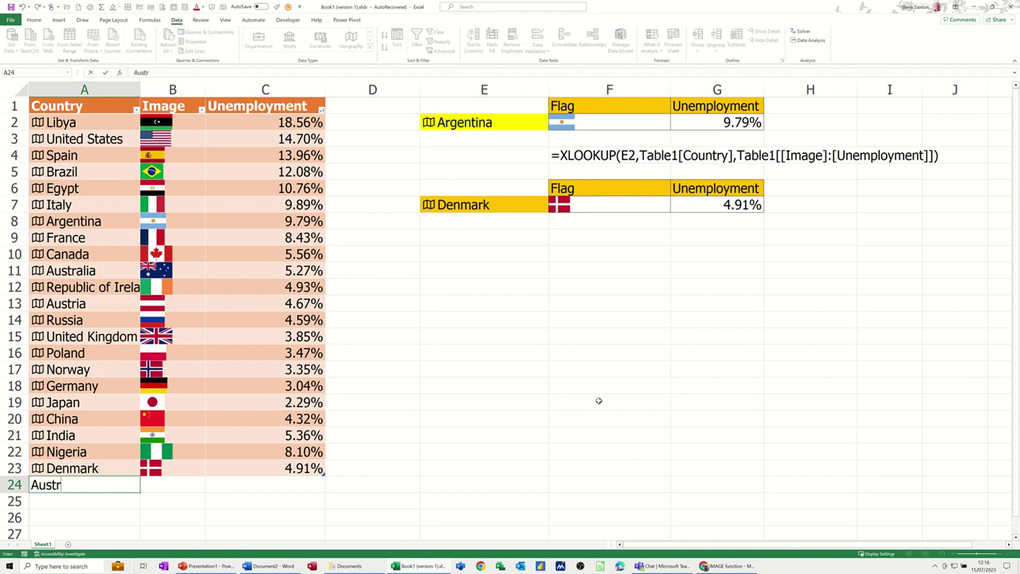
type("al")
type("ia")
key("Return")
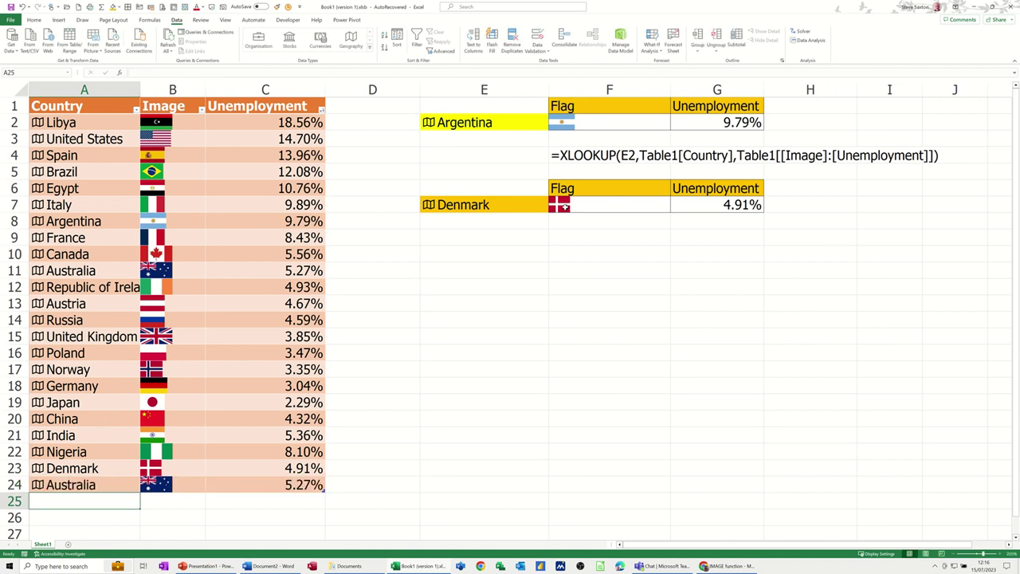
left_click(522, 206)
left_click(552, 208)
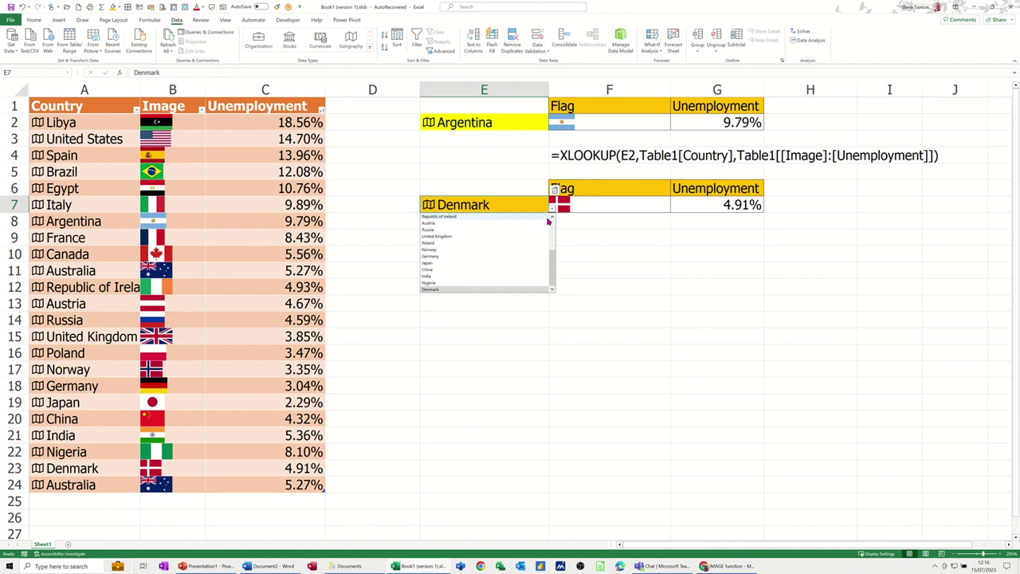
left_click_drag(551, 239, 551, 275)
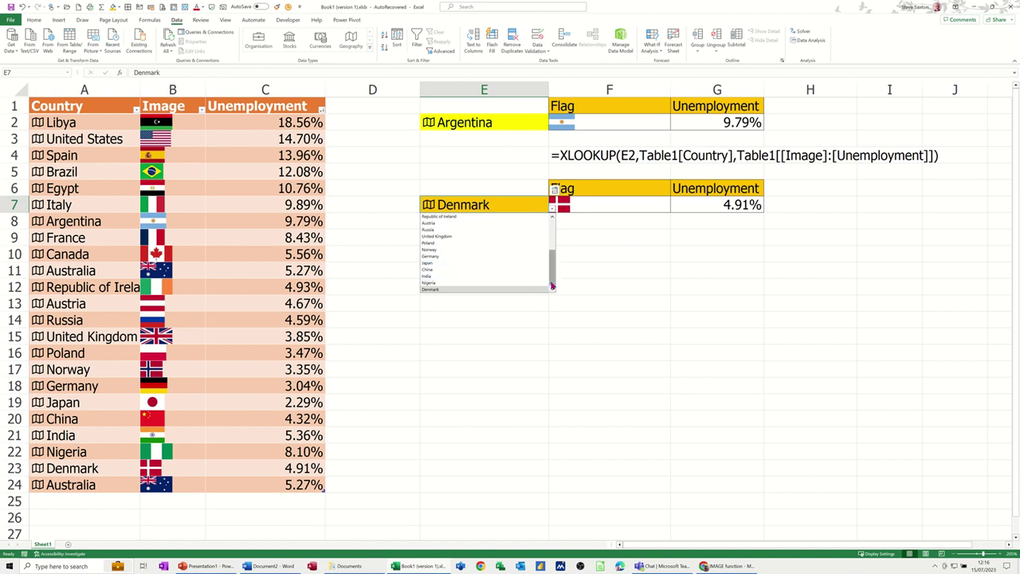
mouse_move(555, 278)
left_mouse_down()
mouse_move(550, 250)
mouse_move(550, 283)
left_mouse_up()
Replace Australia in A24 with New Zealand
left_click(80, 488)
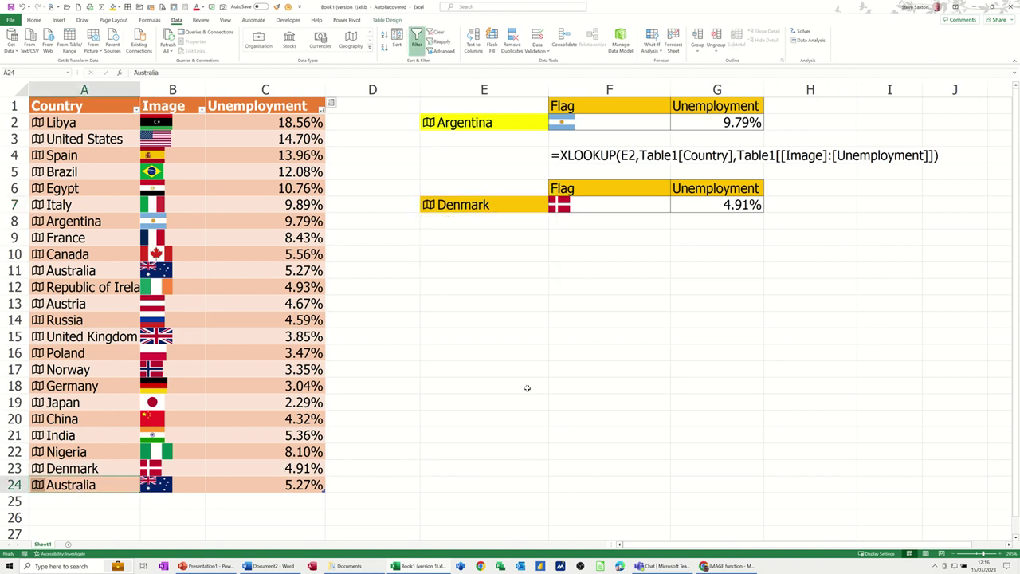
type("New ")
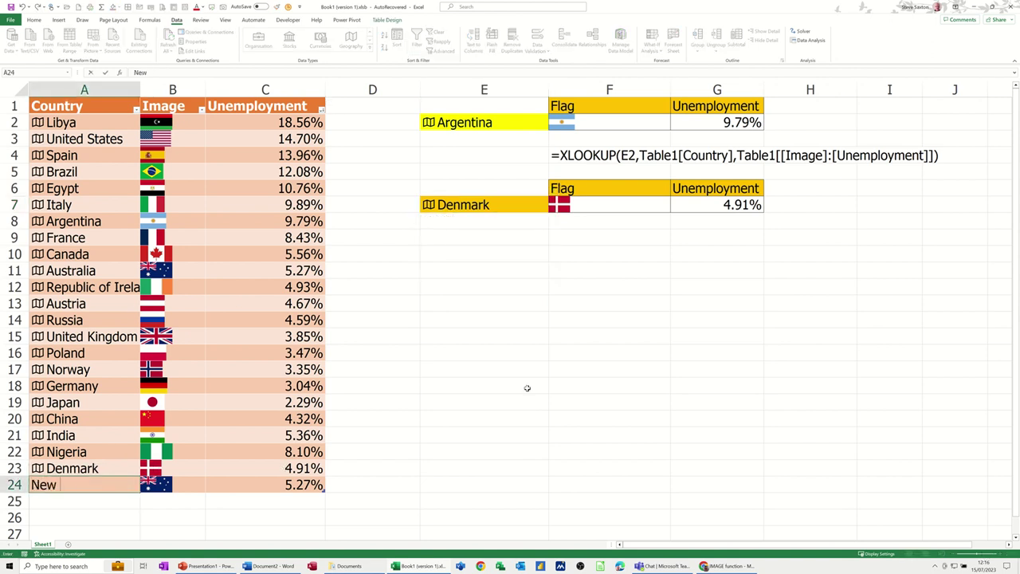
type("Zealand")
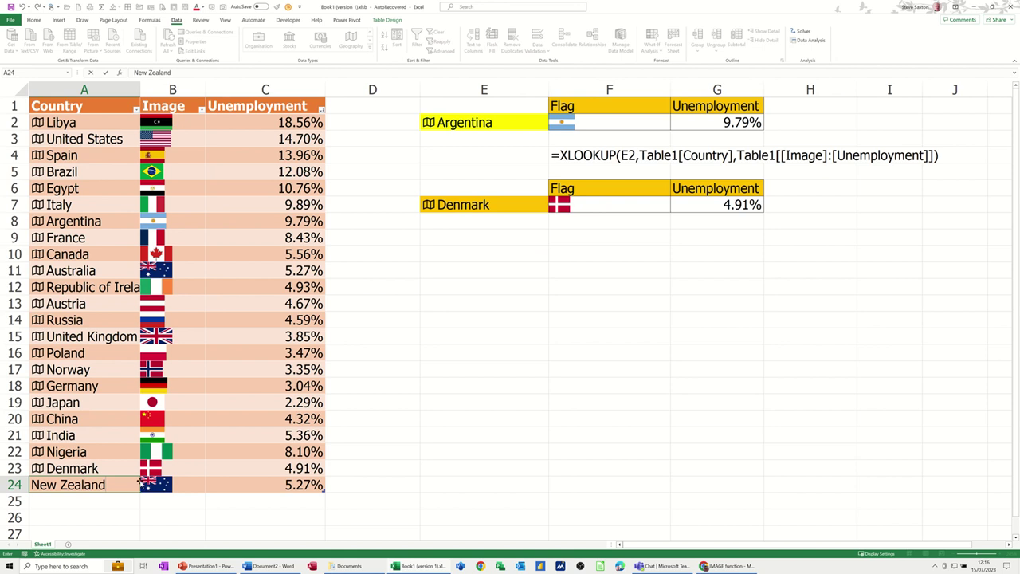
key("Tab")
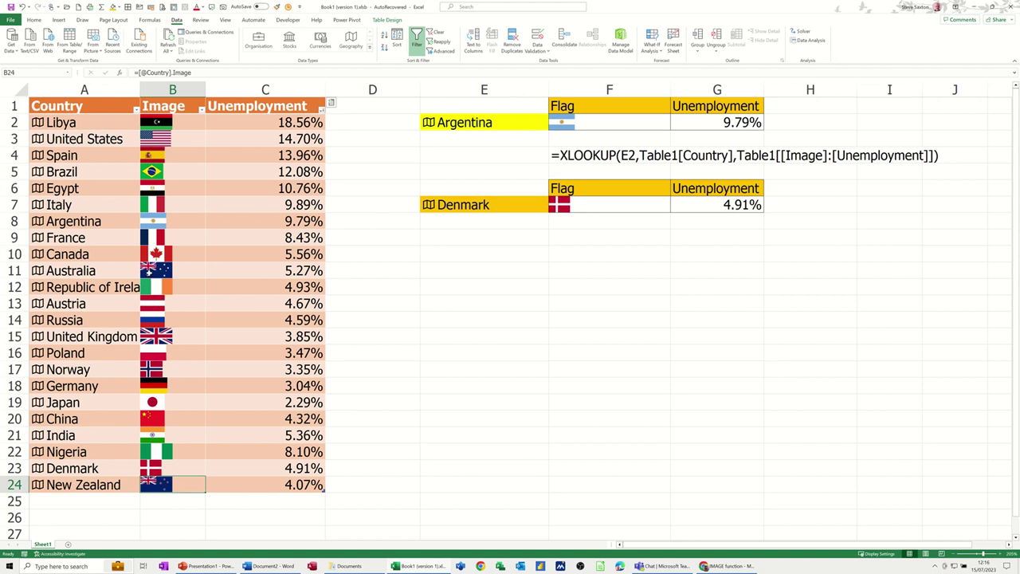
Pick New Zealand from the bottom of E7's country list
left_click(512, 202)
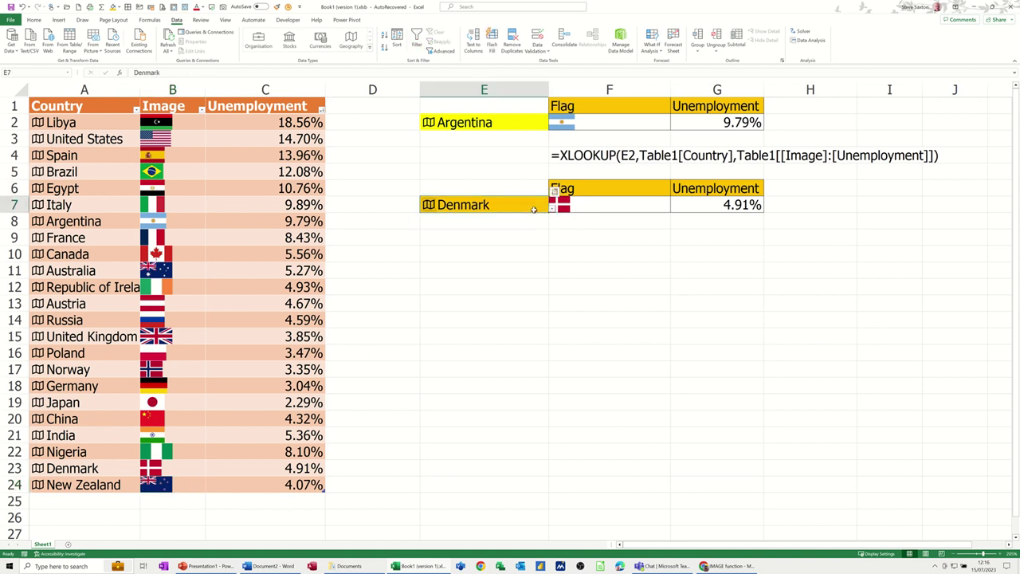
left_click(554, 208)
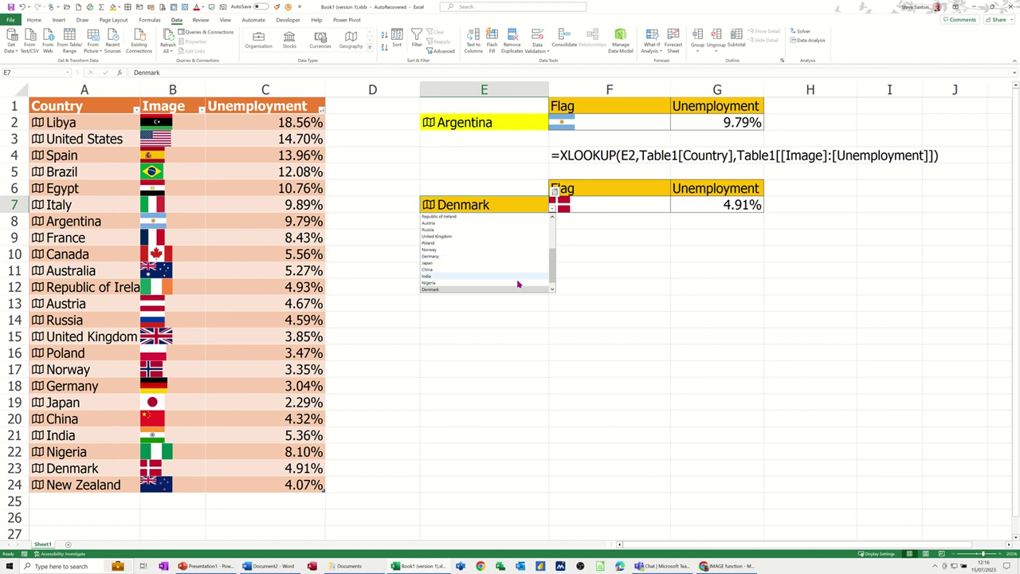
left_click(552, 290)
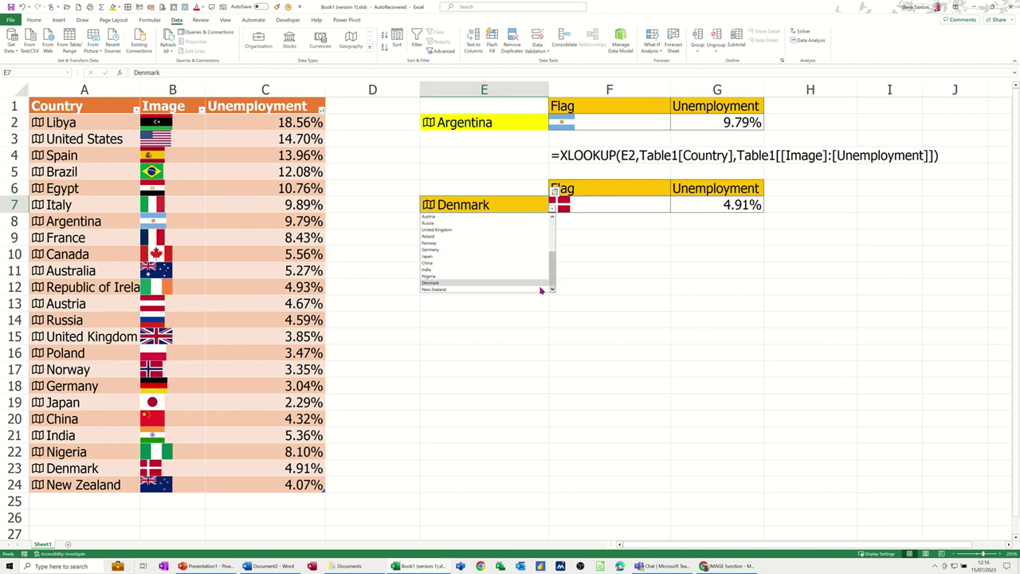
left_click(434, 289)
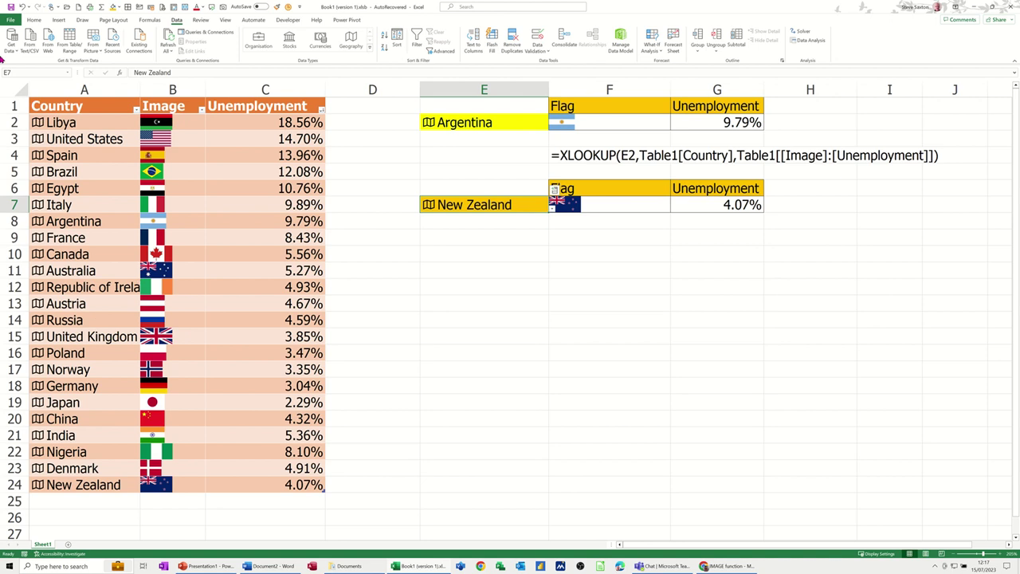
left_click(173, 141)
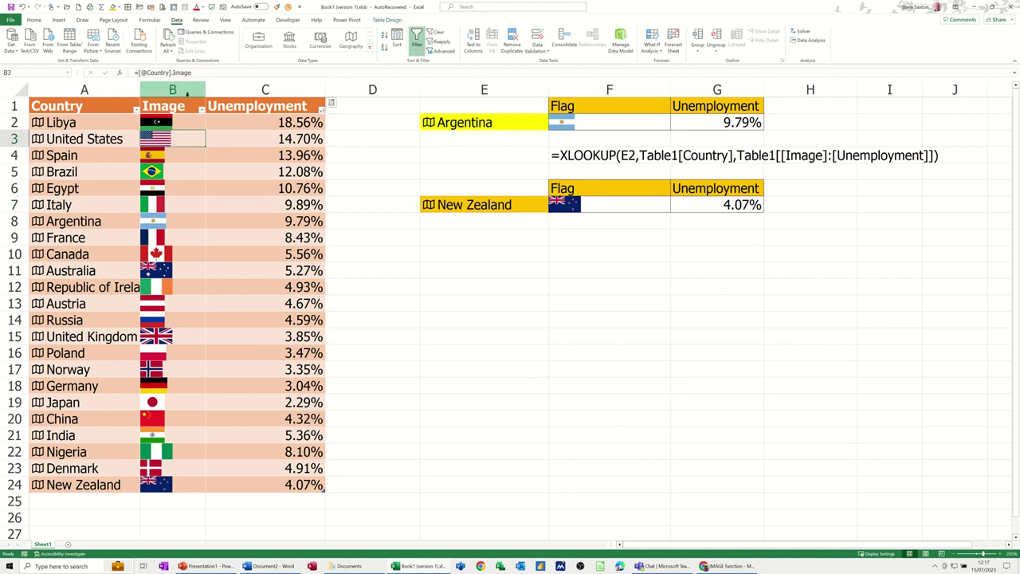
left_click(156, 124)
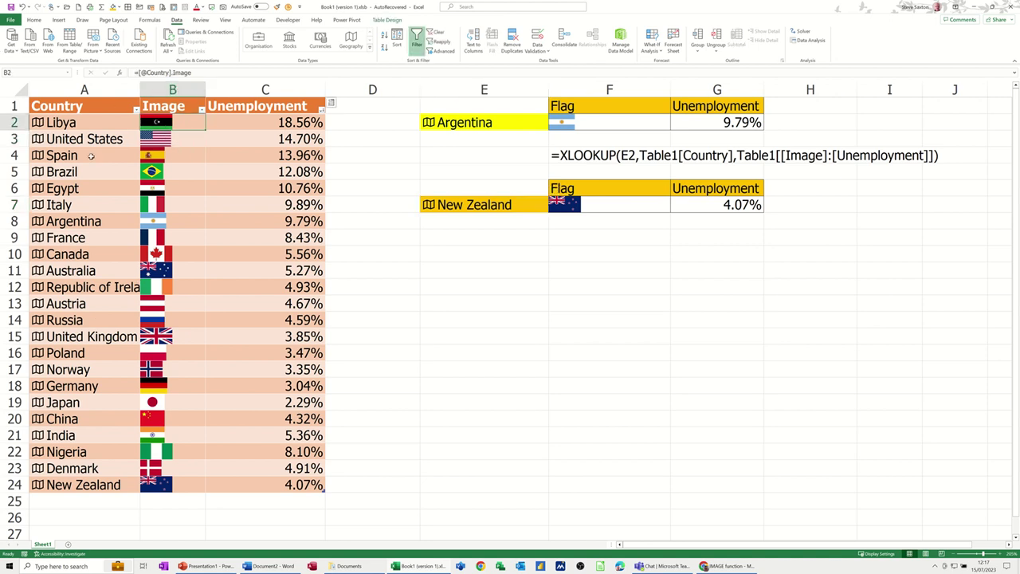